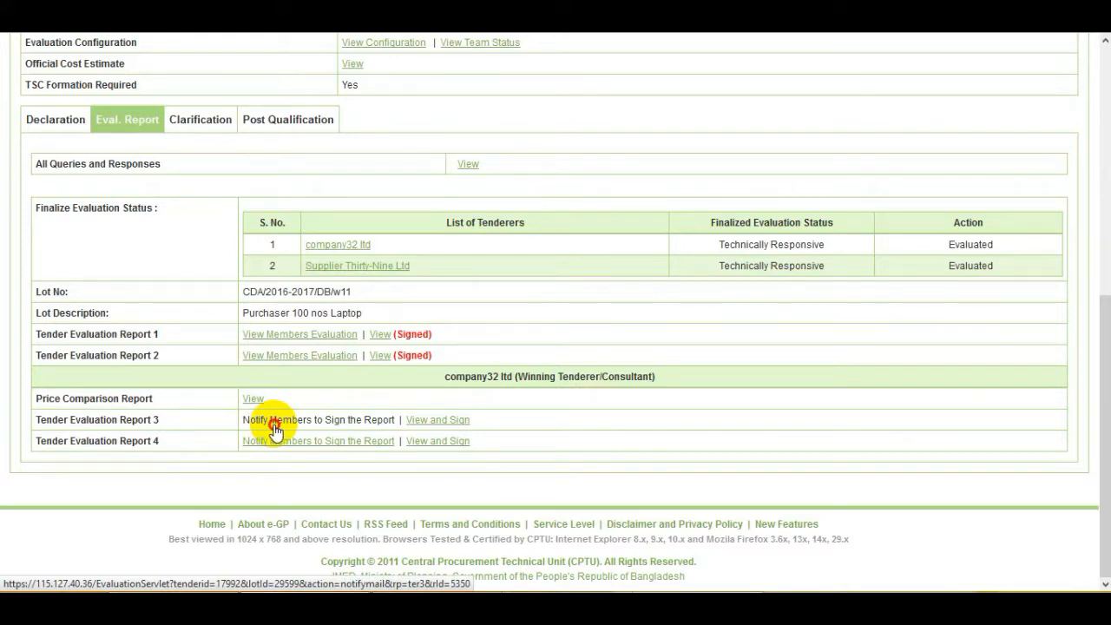
Notify the committee members to sign Tender Evaluation Report 3 and confirm with OK
{"action": "left_click", "coordinate": [273, 424]}
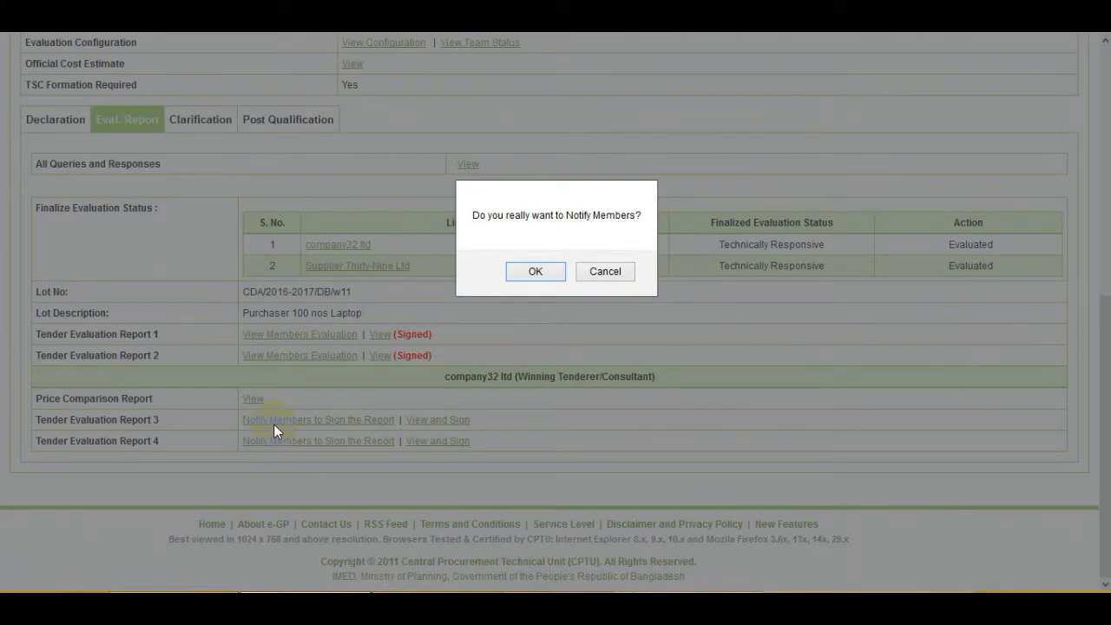
{"action": "left_click", "coordinate": [553, 274]}
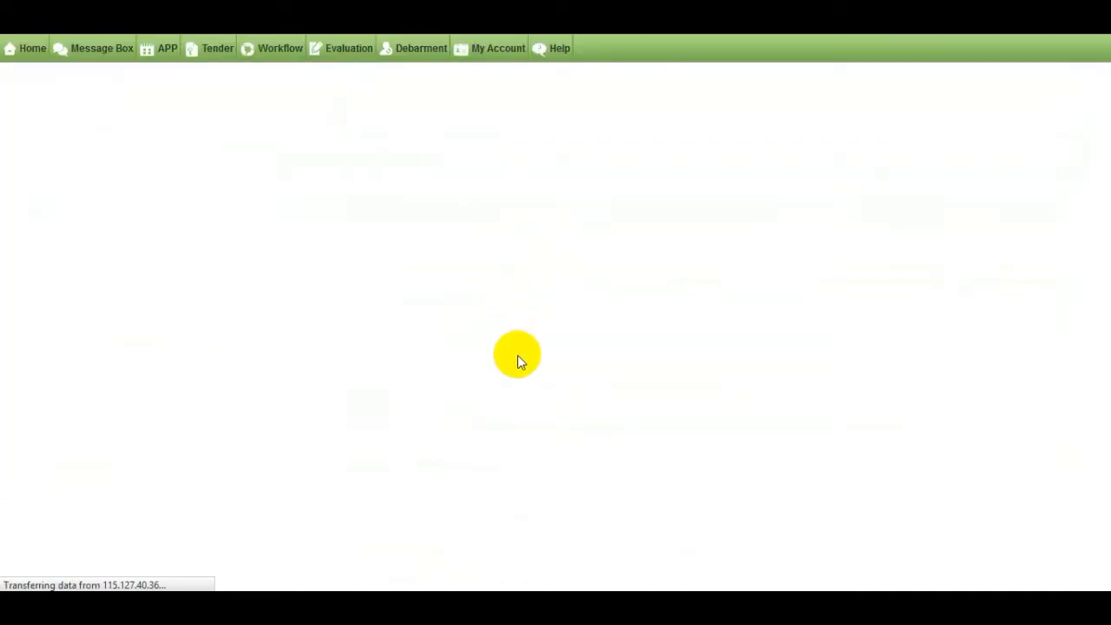
{"action": "scroll", "coordinate": [255, 356], "scroll_direction": "down", "scroll_amount": 2}
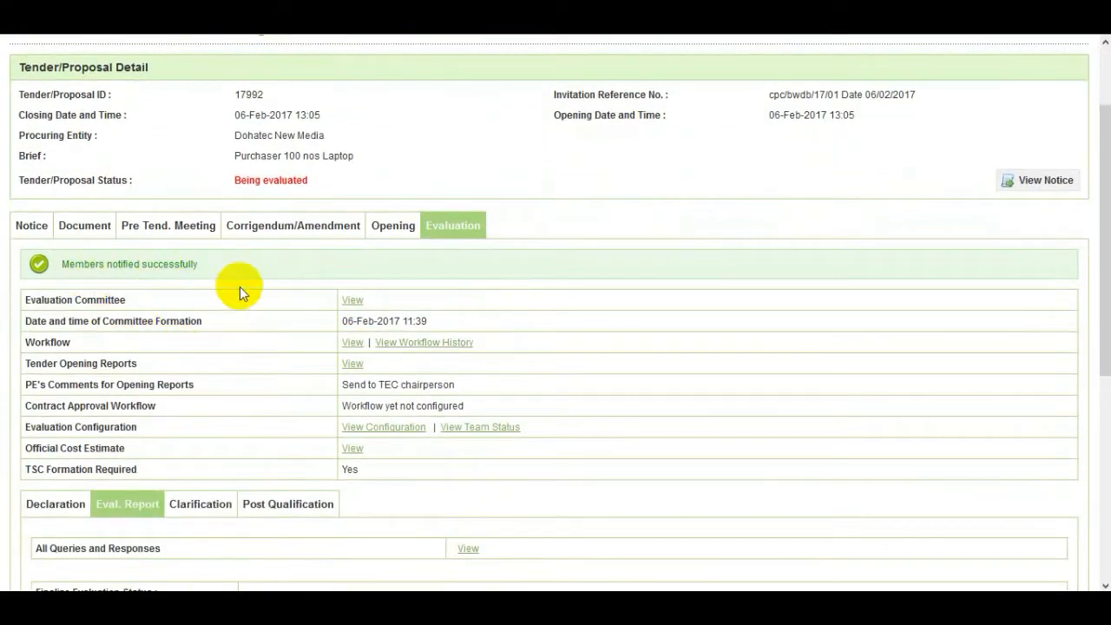
{"action": "scroll", "coordinate": [251, 307], "scroll_direction": "down", "scroll_amount": 5}
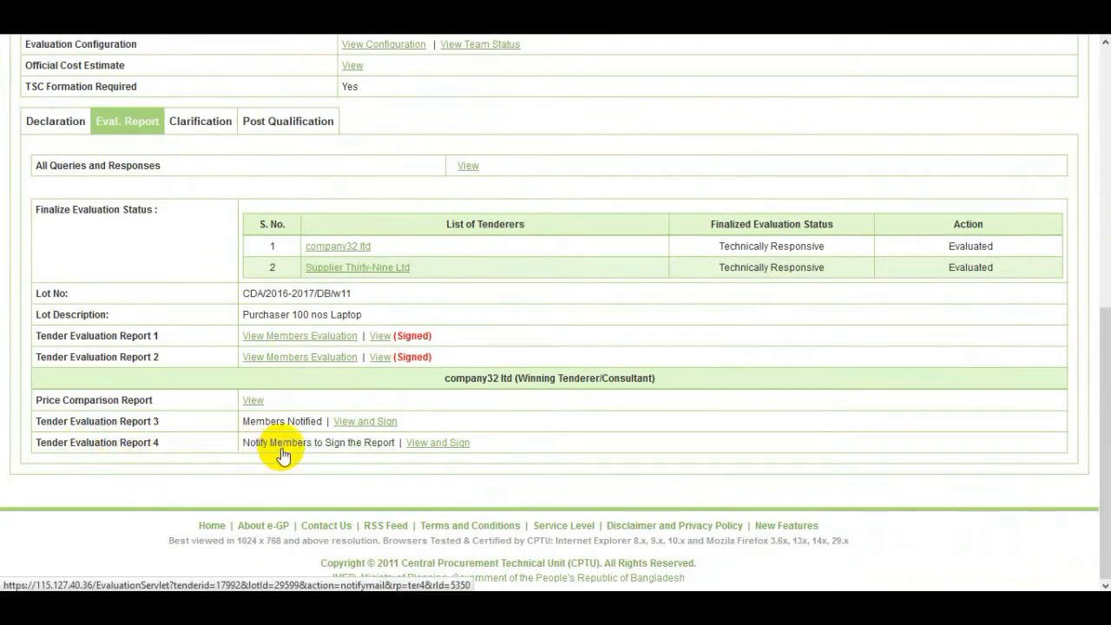
Notify members to sign Tender Evaluation Report 4 and confirm, so both reports show Members Notified
{"action": "left_click", "coordinate": [342, 445]}
{"action": "left_click", "coordinate": [555, 276]}
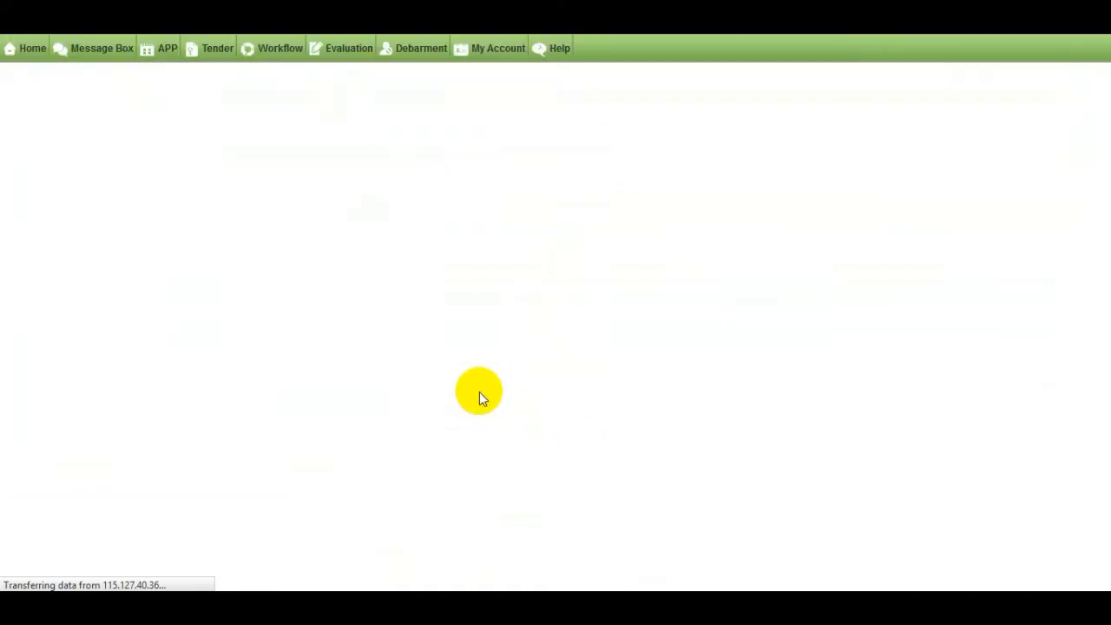
{"action": "scroll", "coordinate": [403, 371], "scroll_direction": "down", "scroll_amount": 2}
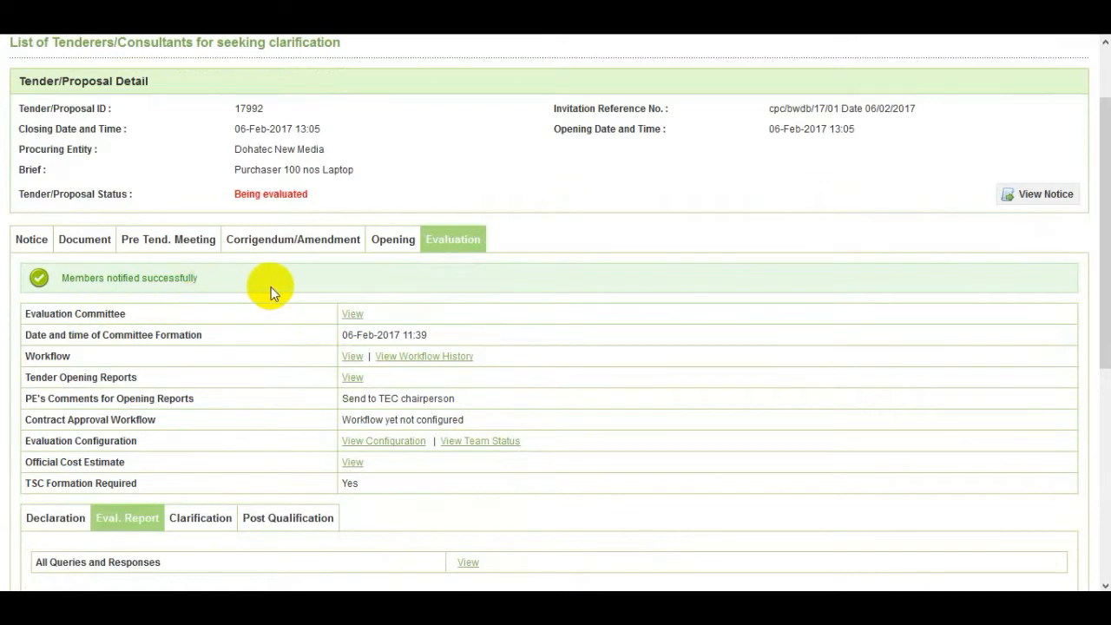
{"action": "scroll", "coordinate": [270, 287], "scroll_direction": "down", "scroll_amount": 5}
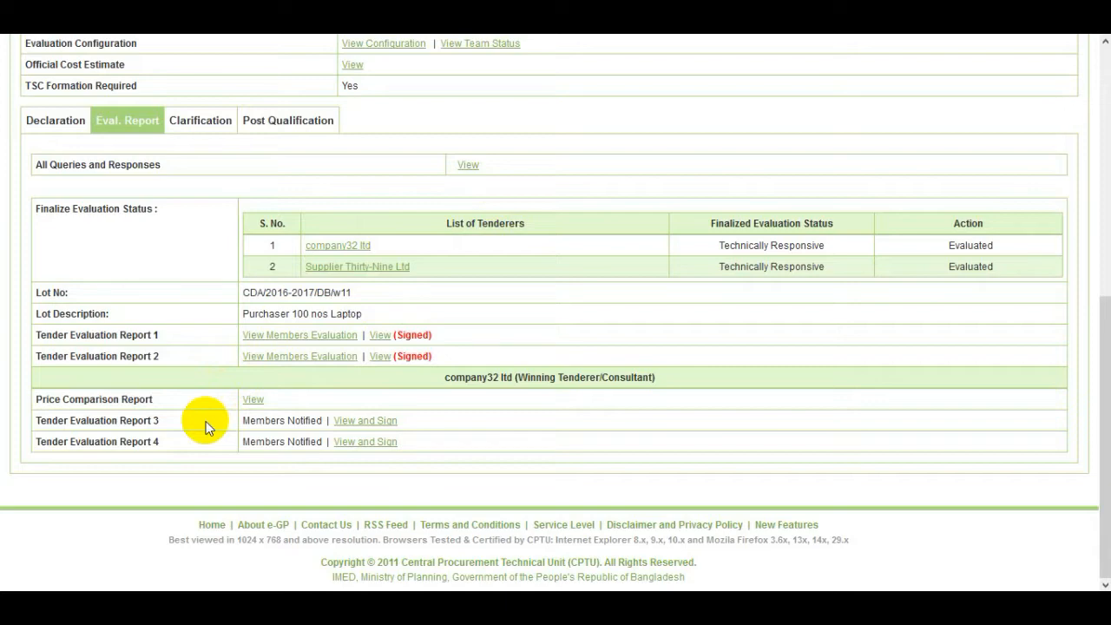
From the Post Qualification tab, process the laptop lot and initiate post qualification for company32 ltd
{"action": "left_click", "coordinate": [318, 135]}
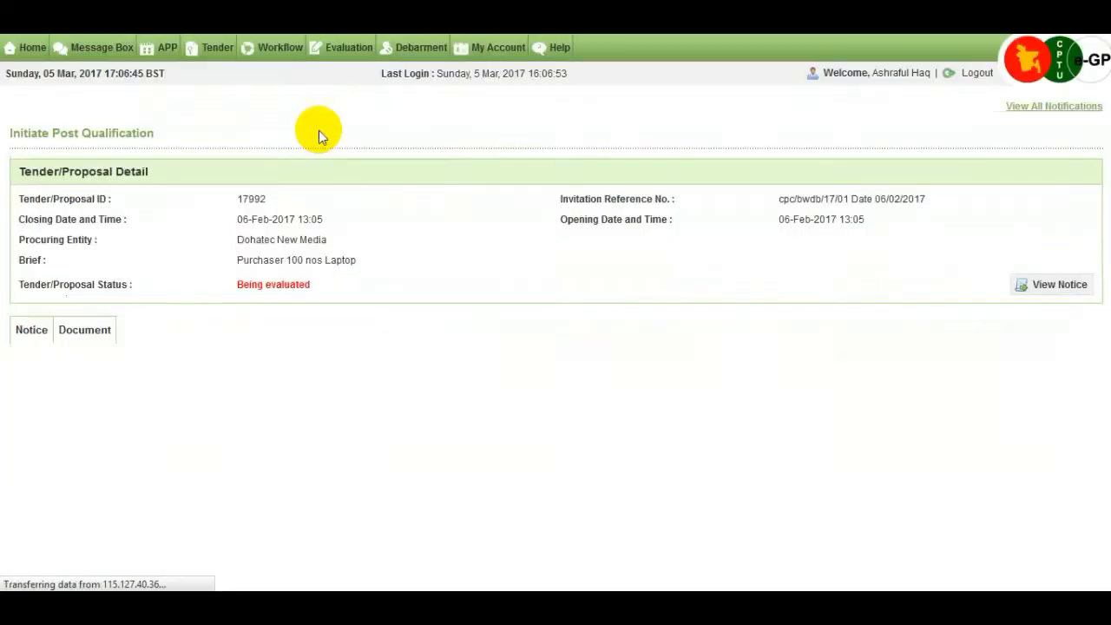
{"action": "scroll", "coordinate": [1105, 223], "scroll_direction": "down", "scroll_amount": 3}
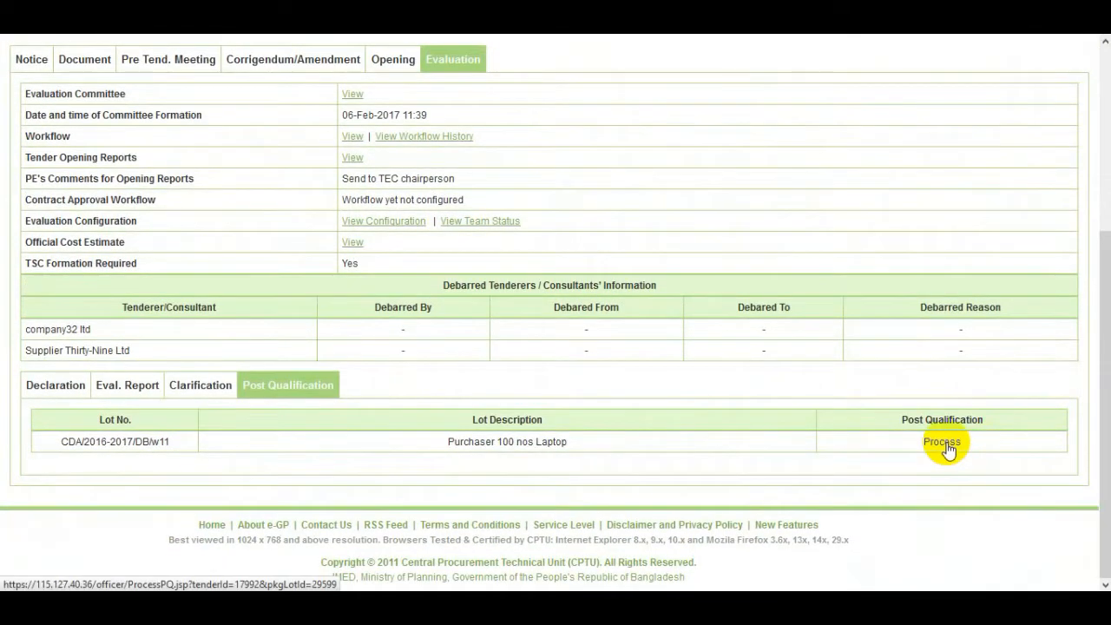
{"action": "left_click", "coordinate": [944, 442]}
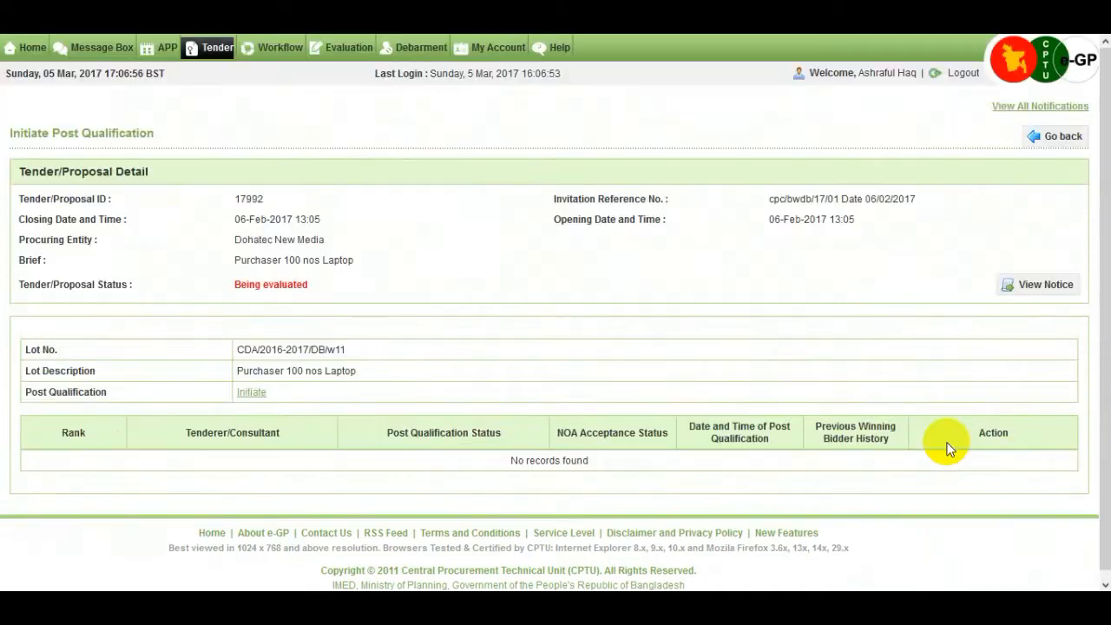
{"action": "scroll", "coordinate": [730, 377], "scroll_direction": "down", "scroll_amount": 1}
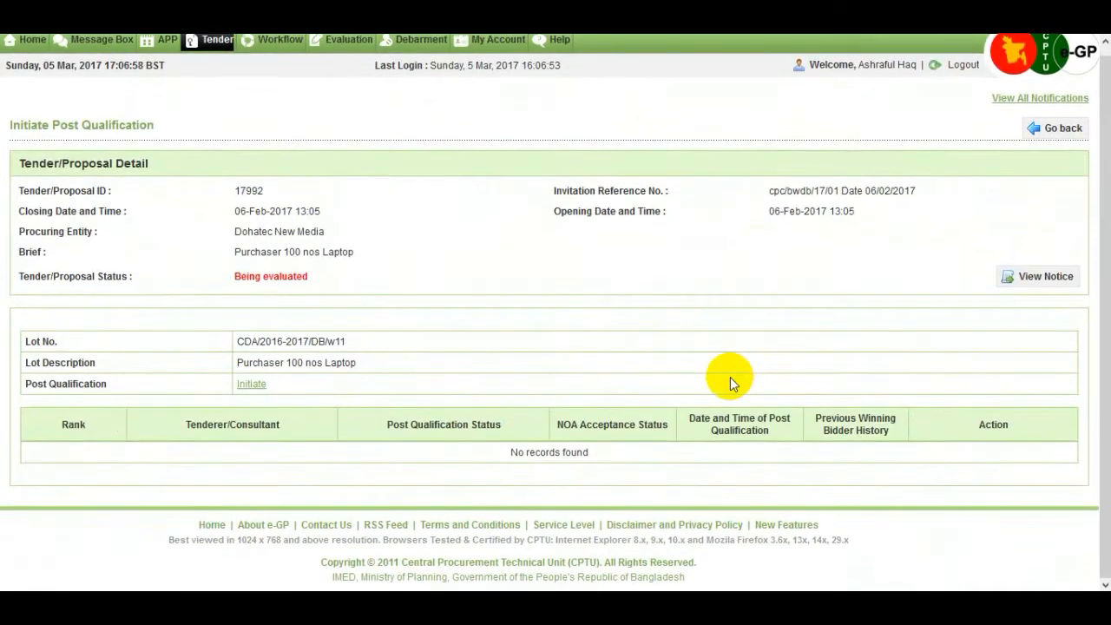
{"action": "left_click", "coordinate": [260, 390]}
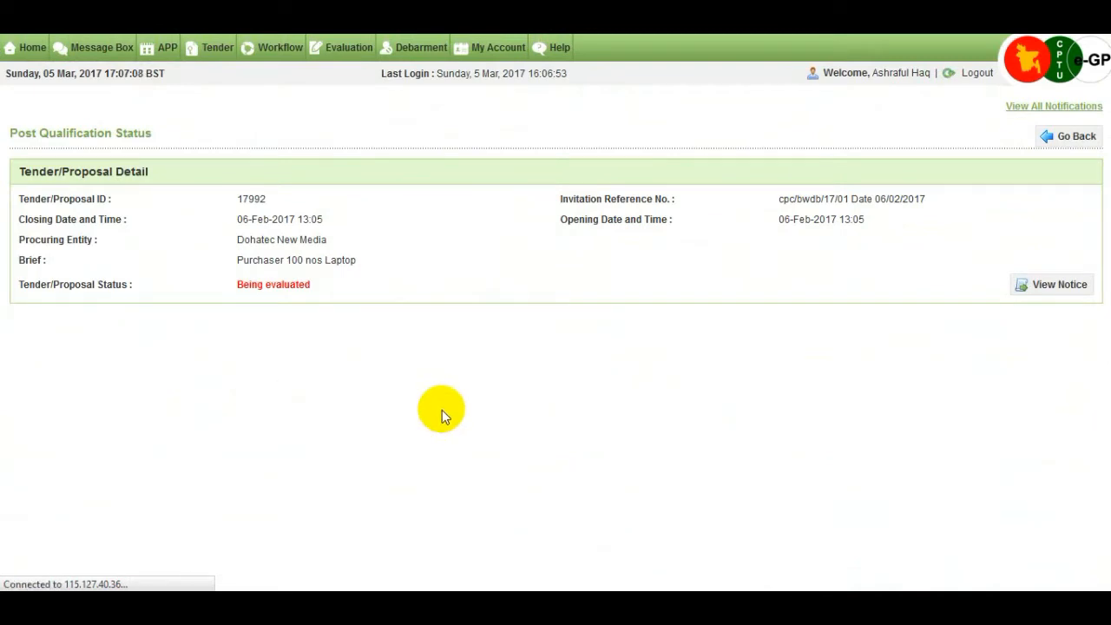
{"action": "scroll", "coordinate": [441, 416], "scroll_direction": "down", "scroll_amount": 1}
{"action": "scroll", "coordinate": [441, 416], "scroll_direction": "down", "scroll_amount": 1}
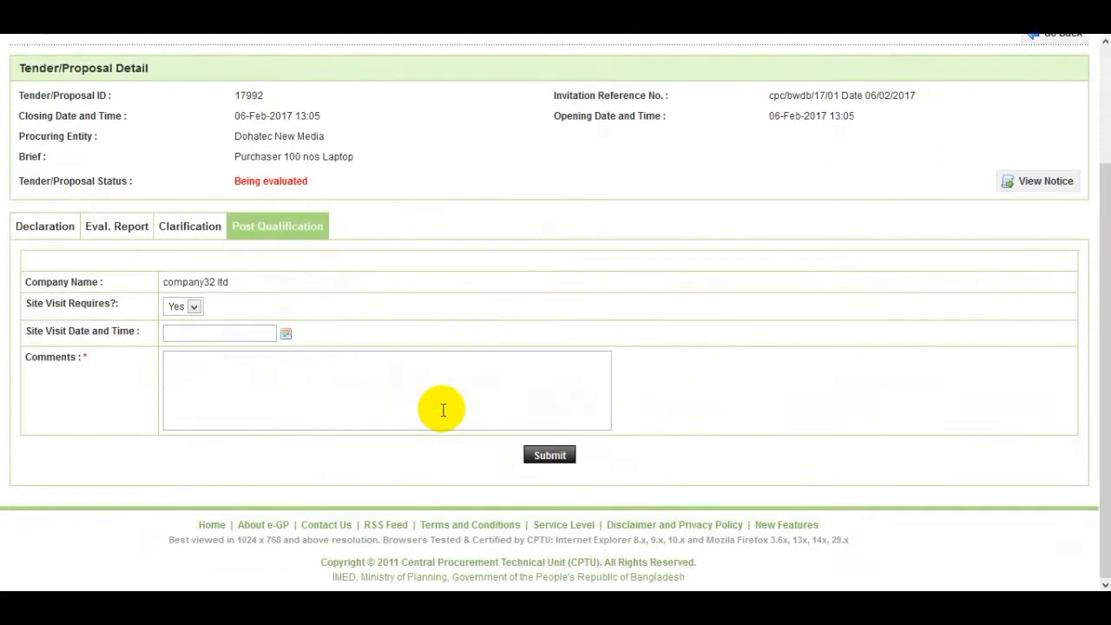
Submit the post qualification initiation with Site Visit Requires set to No and comment 'no'
{"action": "left_click", "coordinate": [197, 308]}
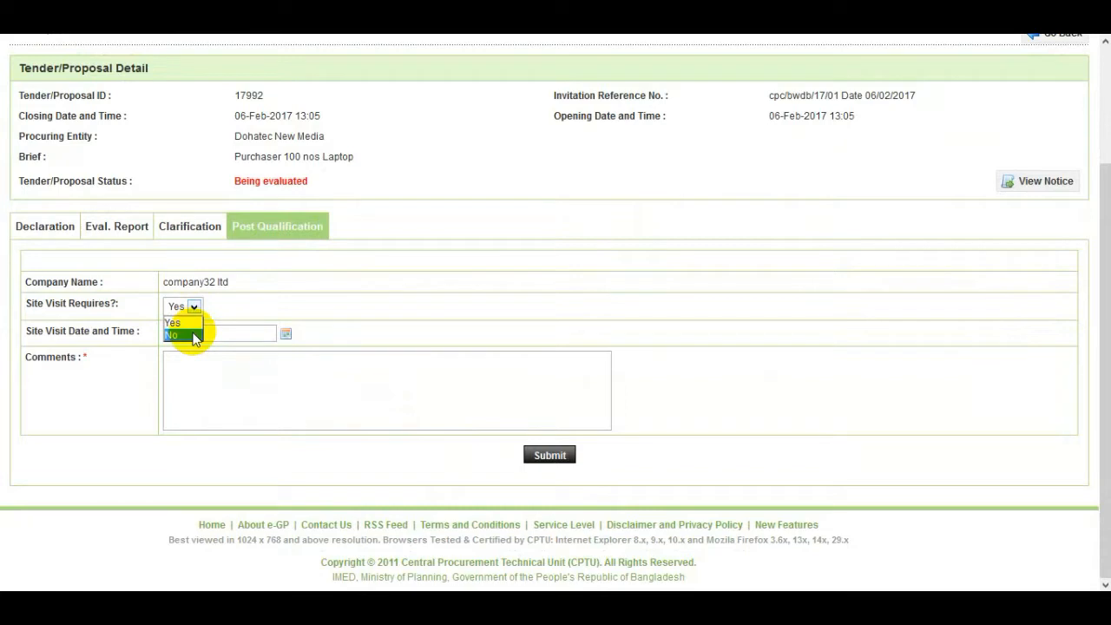
{"action": "left_click", "coordinate": [193, 334]}
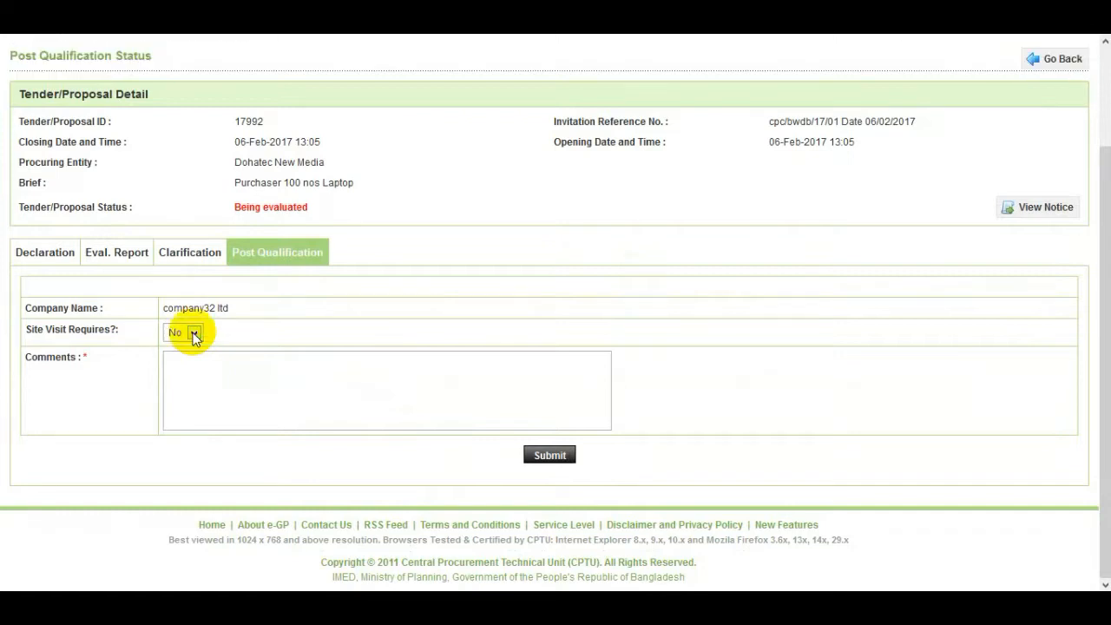
{"action": "left_click", "coordinate": [218, 379]}
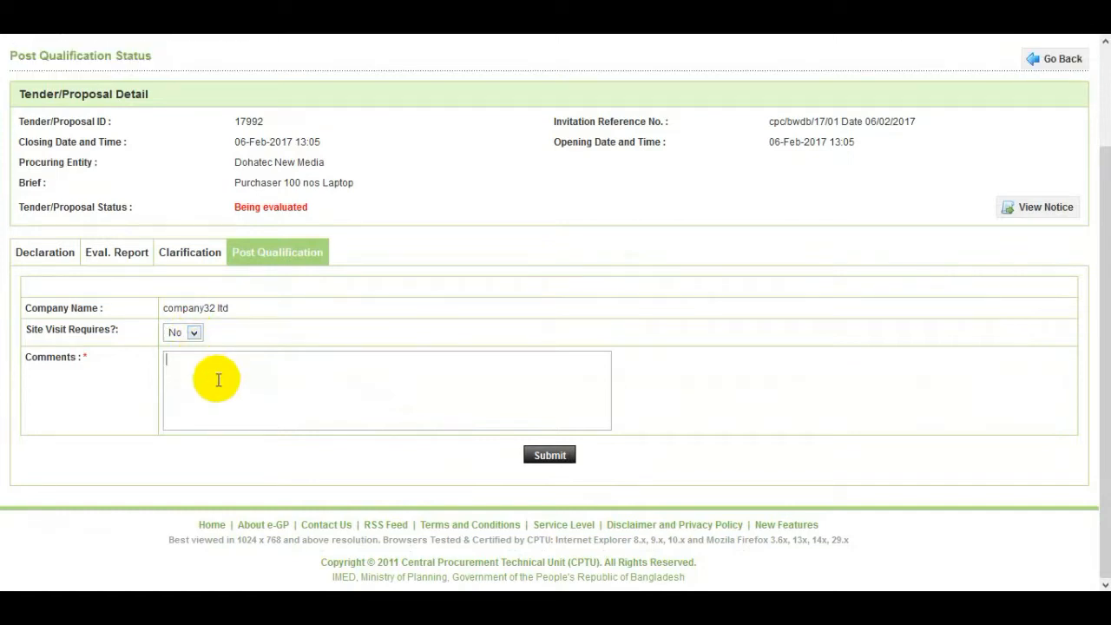
{"action": "type", "text": "no"}
{"action": "left_click", "coordinate": [553, 457]}
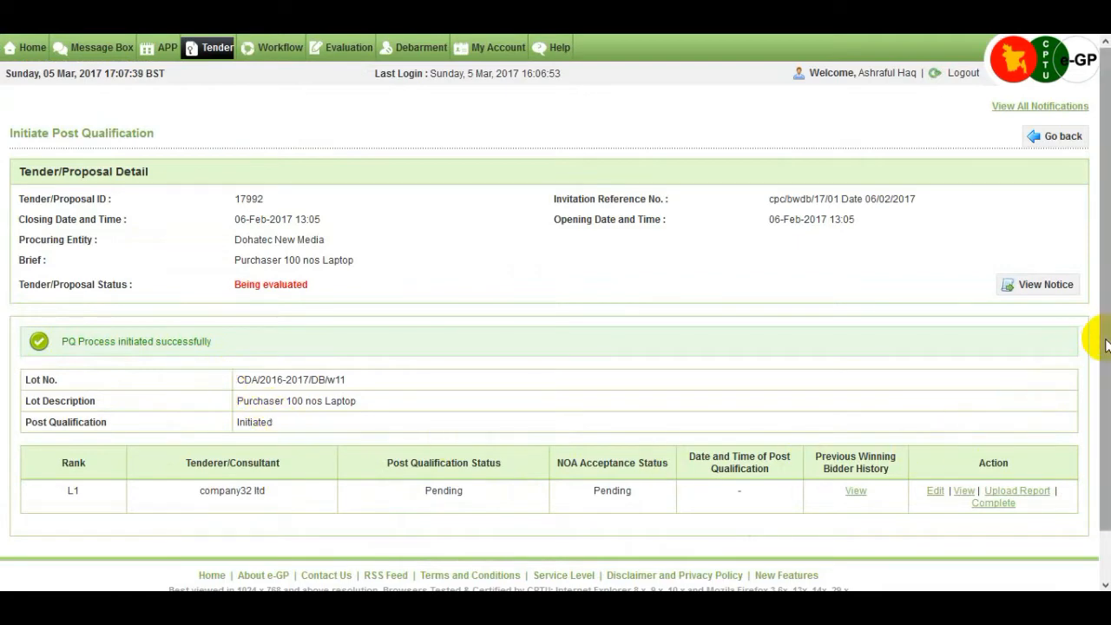
Complete company32 ltd's post qualification with status Qualify and the comment 'qualified'
{"action": "left_click_drag", "start_coordinate": [1103, 339], "coordinate": [1106, 376]}
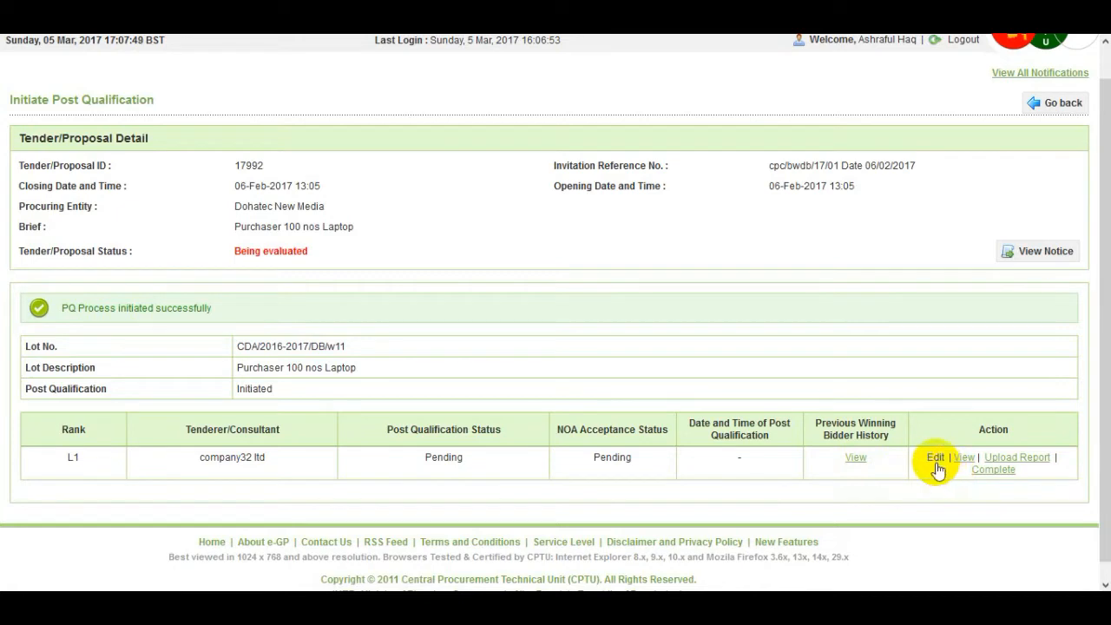
{"action": "left_click", "coordinate": [1041, 470]}
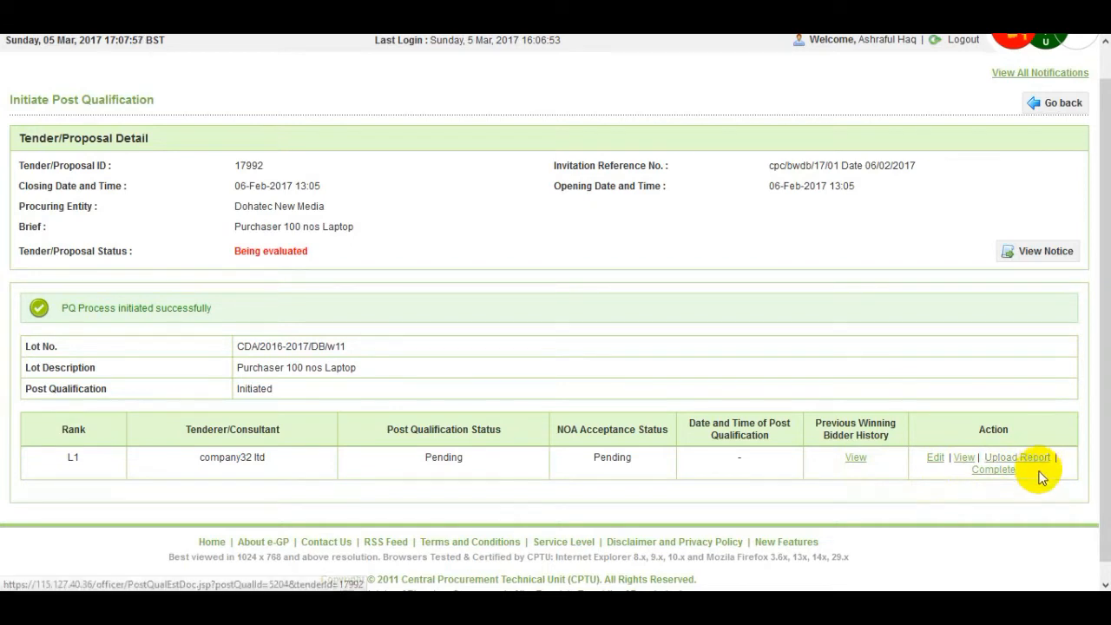
{"action": "left_click", "coordinate": [994, 470]}
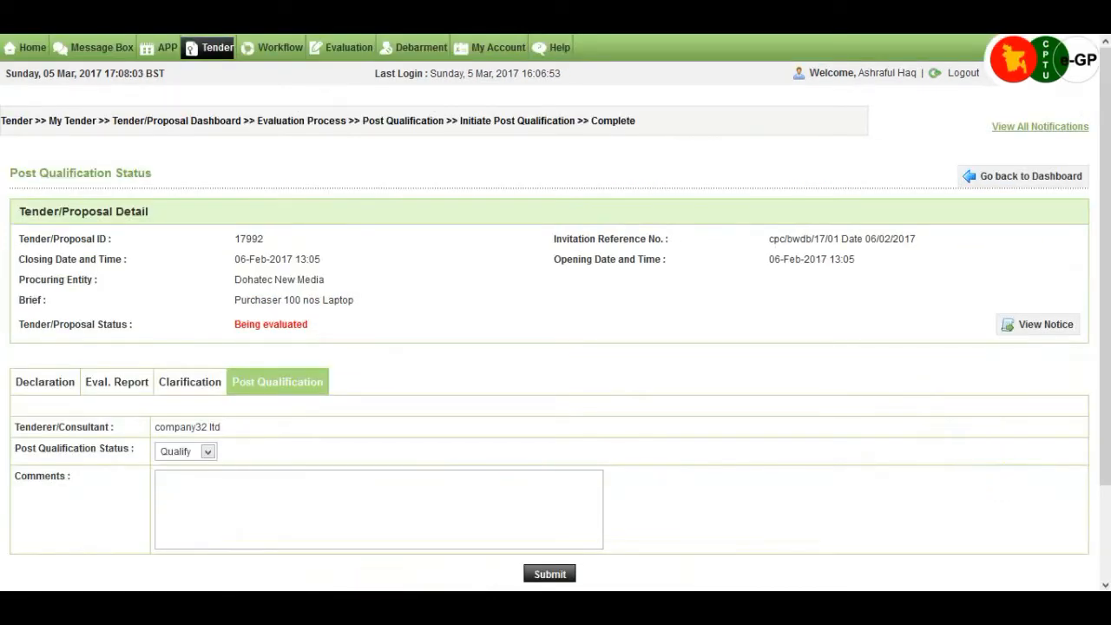
{"action": "left_click", "coordinate": [208, 452]}
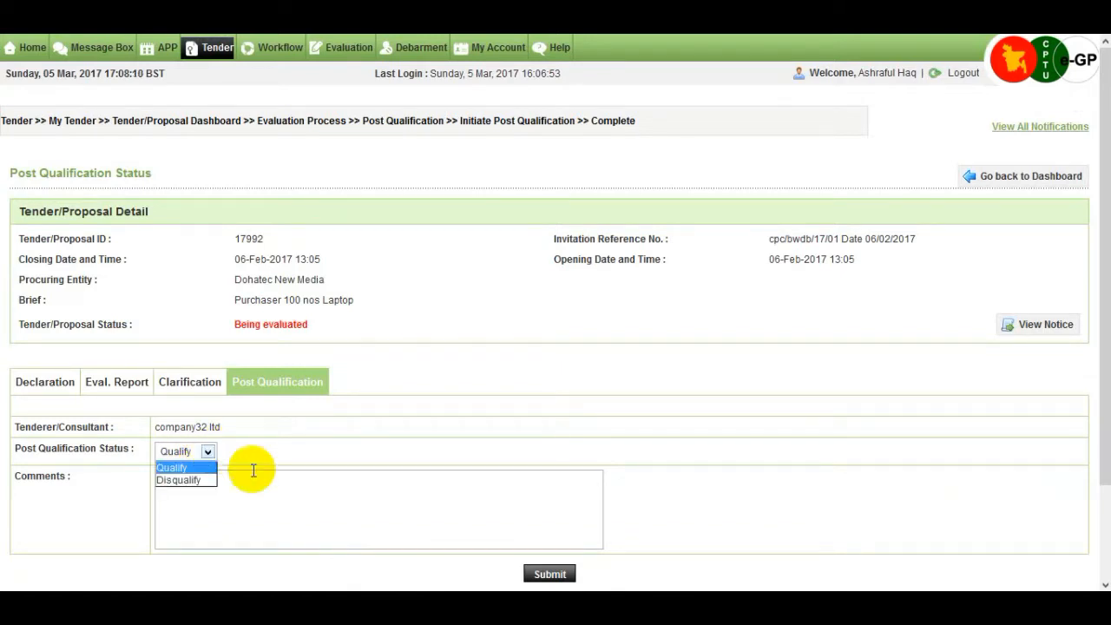
{"action": "left_click", "coordinate": [273, 492]}
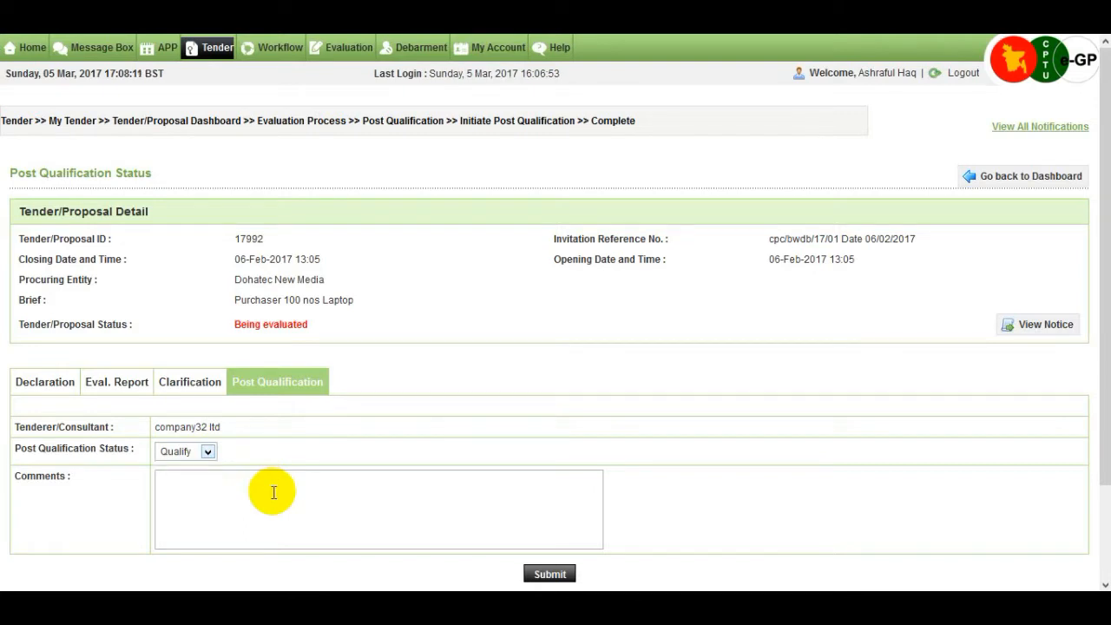
{"action": "left_click", "coordinate": [273, 492]}
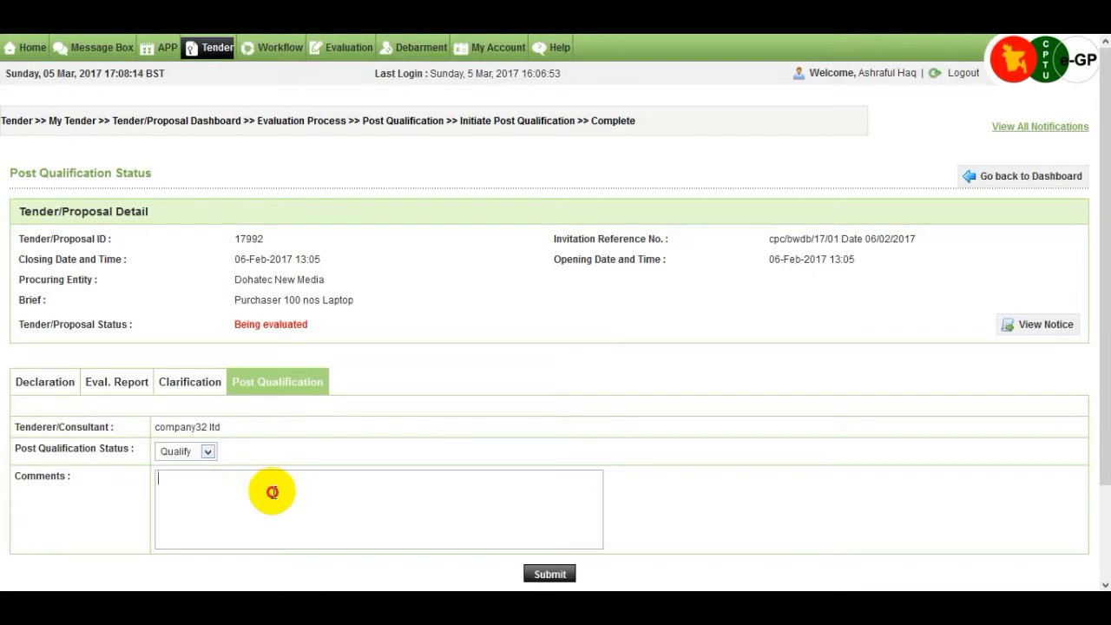
{"action": "type", "text": "qualified"}
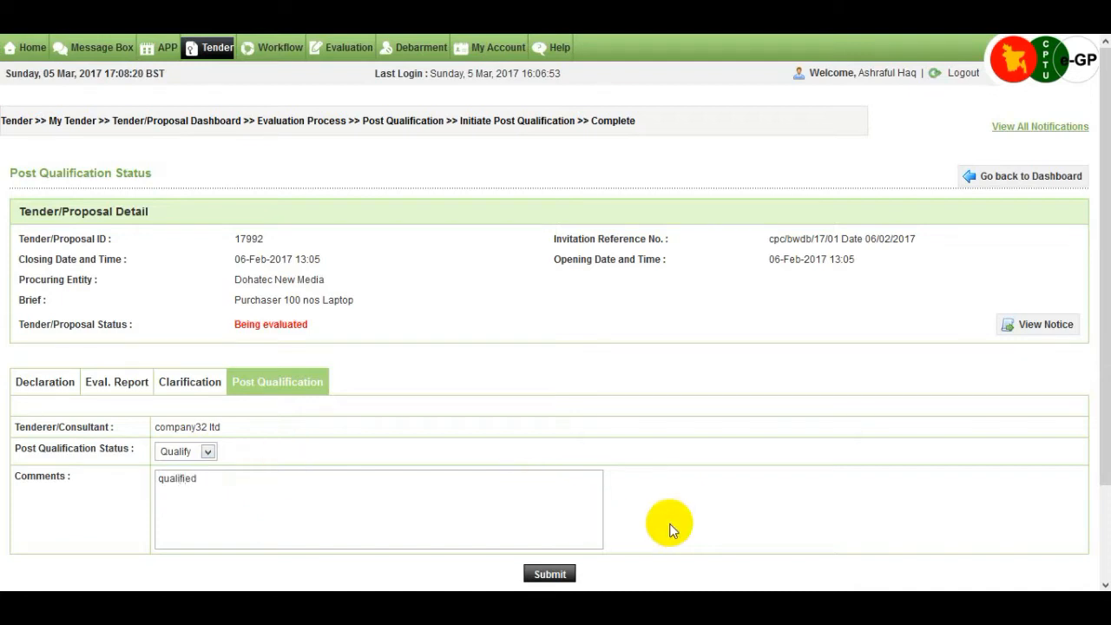
{"action": "scroll", "coordinate": [669, 531], "scroll_direction": "down", "scroll_amount": 2}
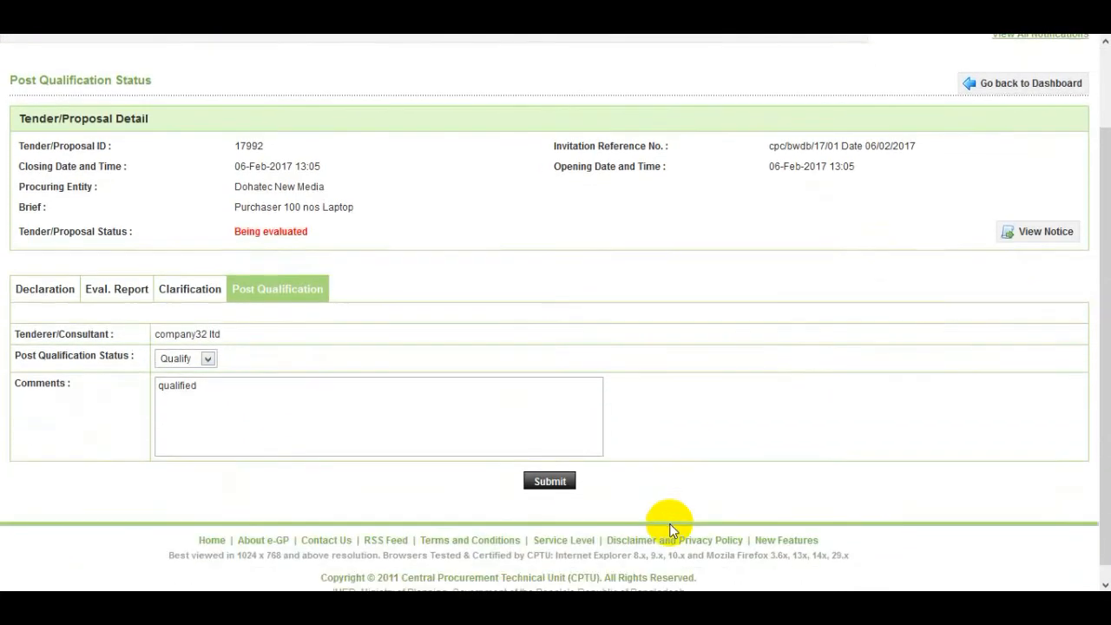
Submit the Qualify result and go back to tender 17992's Evaluation tab
{"action": "left_click", "coordinate": [546, 486]}
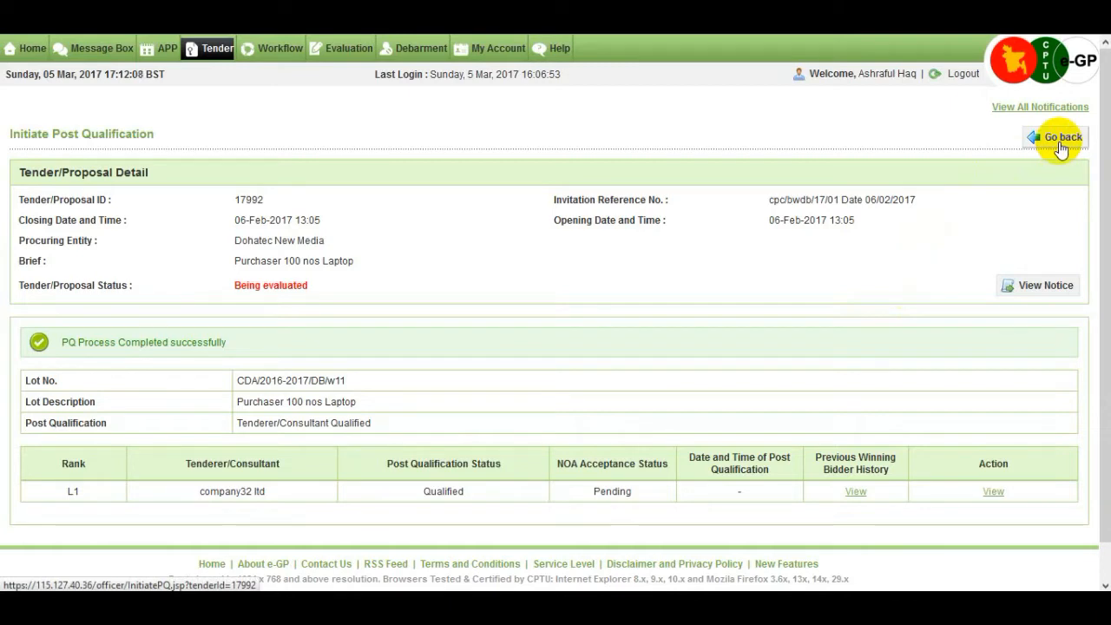
{"action": "left_click", "coordinate": [1029, 147]}
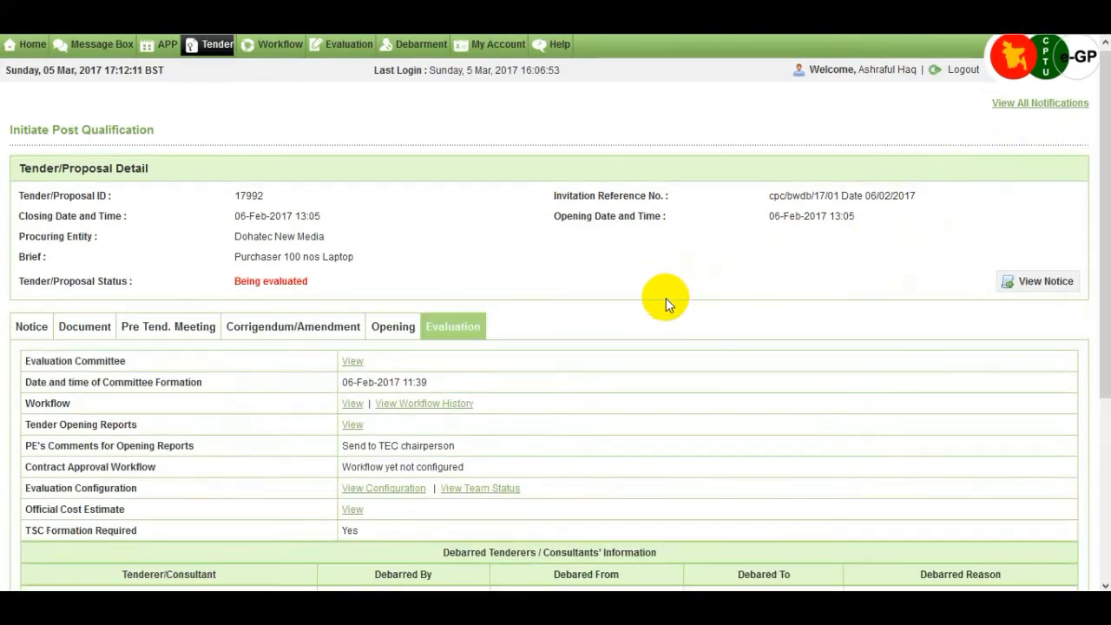
{"action": "scroll", "coordinate": [665, 297], "scroll_direction": "down", "scroll_amount": 3}
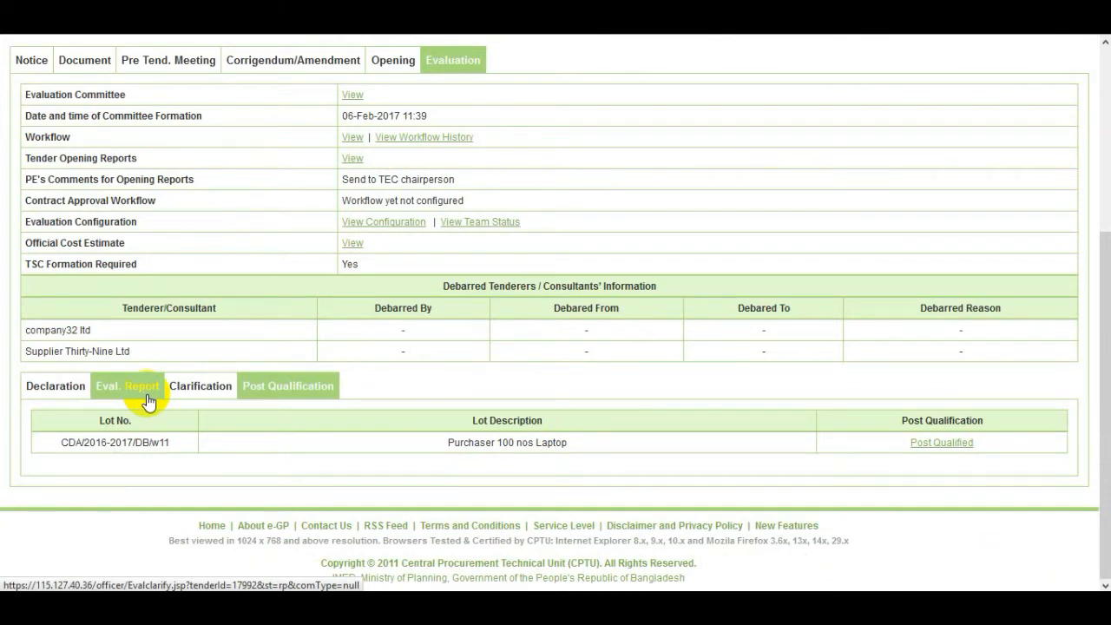
Open Tender Evaluation Report 3 for viewing and signing from the Eval. Report tab
{"action": "left_click", "coordinate": [333, 395]}
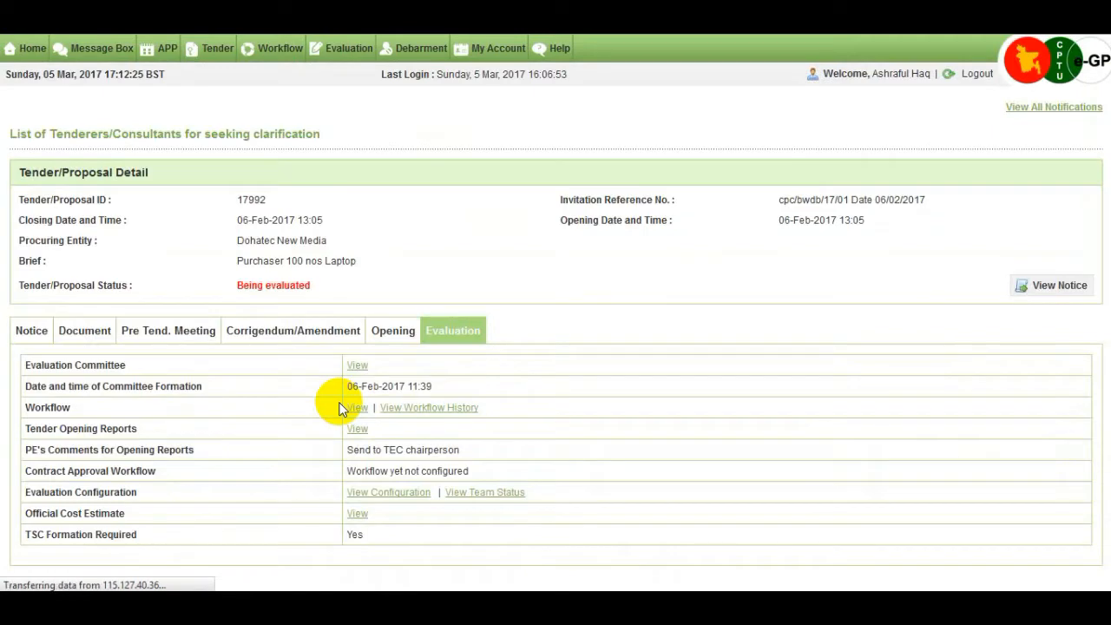
{"action": "left_click_drag", "start_coordinate": [1104, 302], "coordinate": [1105, 511]}
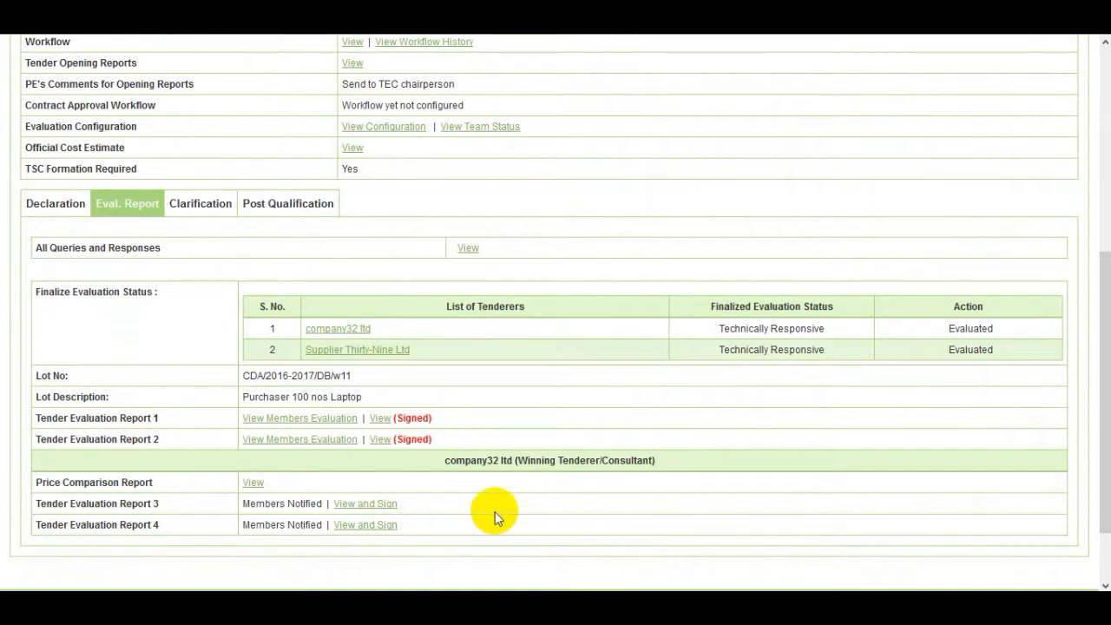
{"action": "left_click", "coordinate": [396, 505]}
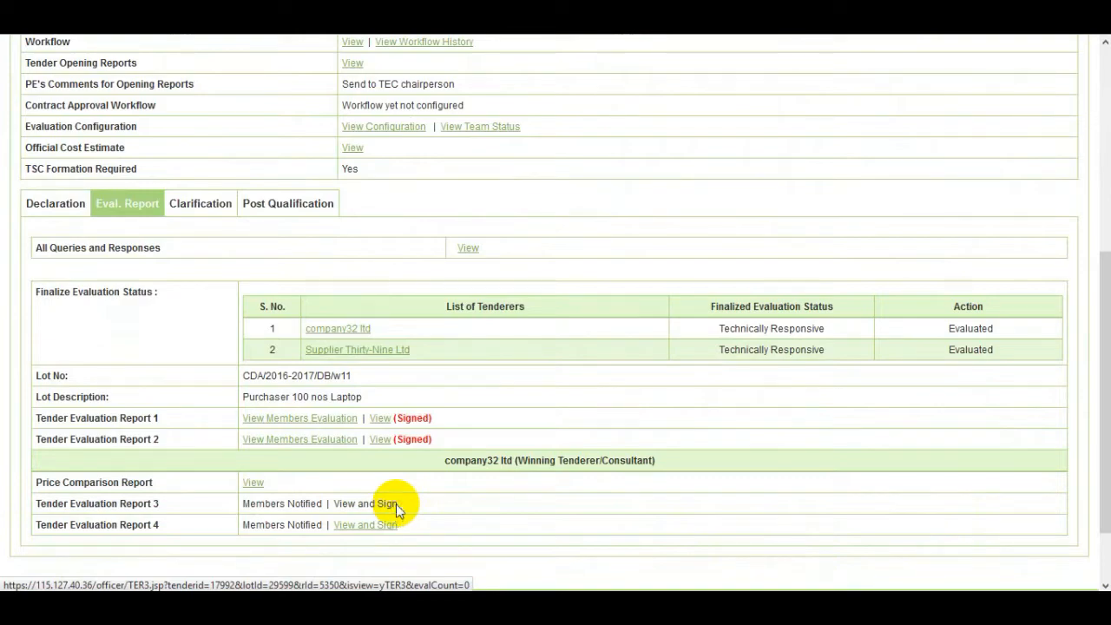
{"action": "scroll", "coordinate": [572, 429], "scroll_direction": "down", "scroll_amount": 6}
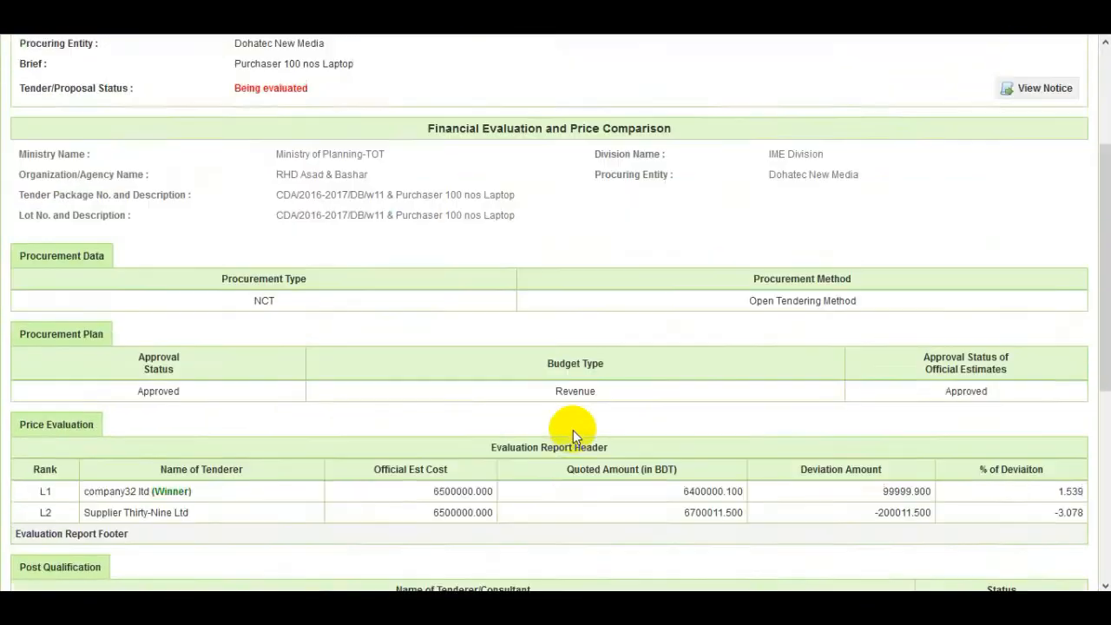
{"action": "scroll", "coordinate": [573, 430], "scroll_direction": "down", "scroll_amount": 1}
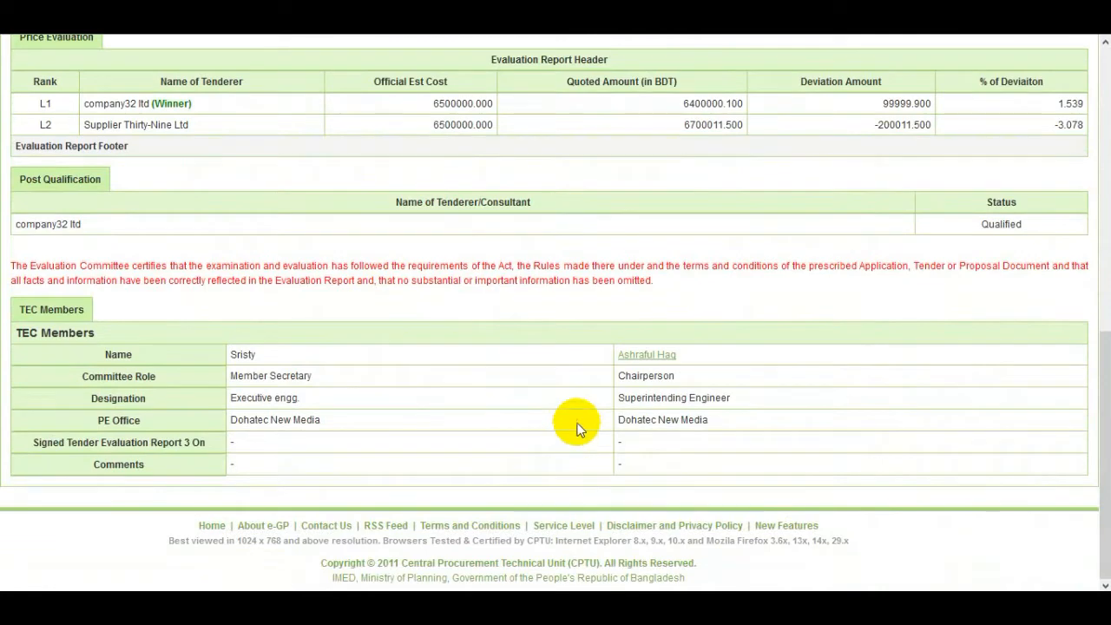
Sign Report 3 as TEC chairperson with the account password and comment 'ok'
{"action": "left_click", "coordinate": [668, 355]}
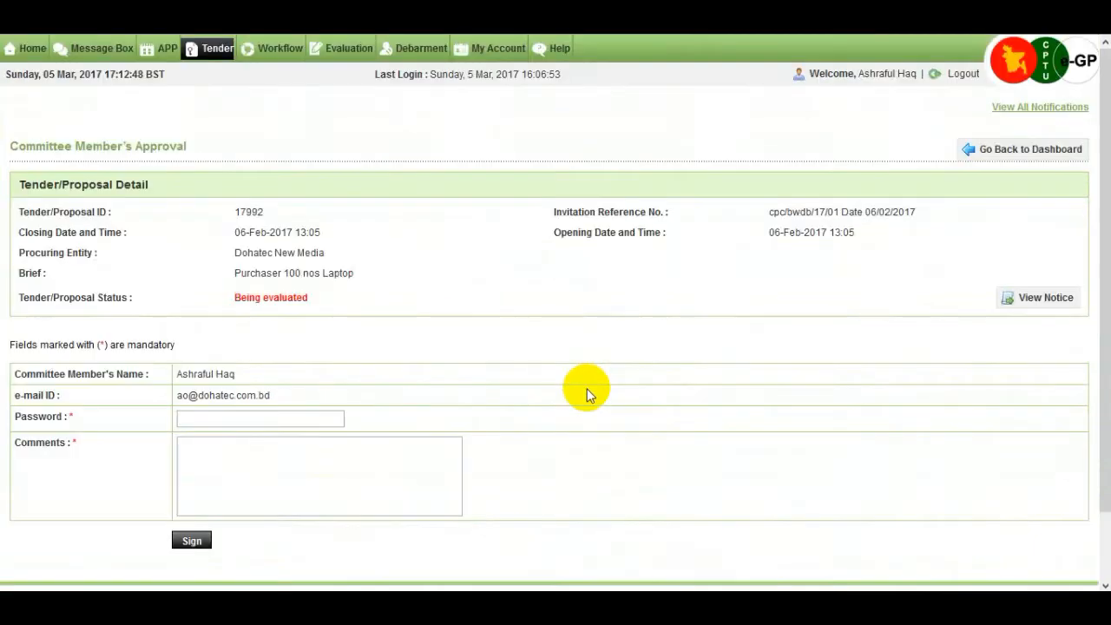
{"action": "scroll", "coordinate": [586, 389], "scroll_direction": "down", "scroll_amount": 1}
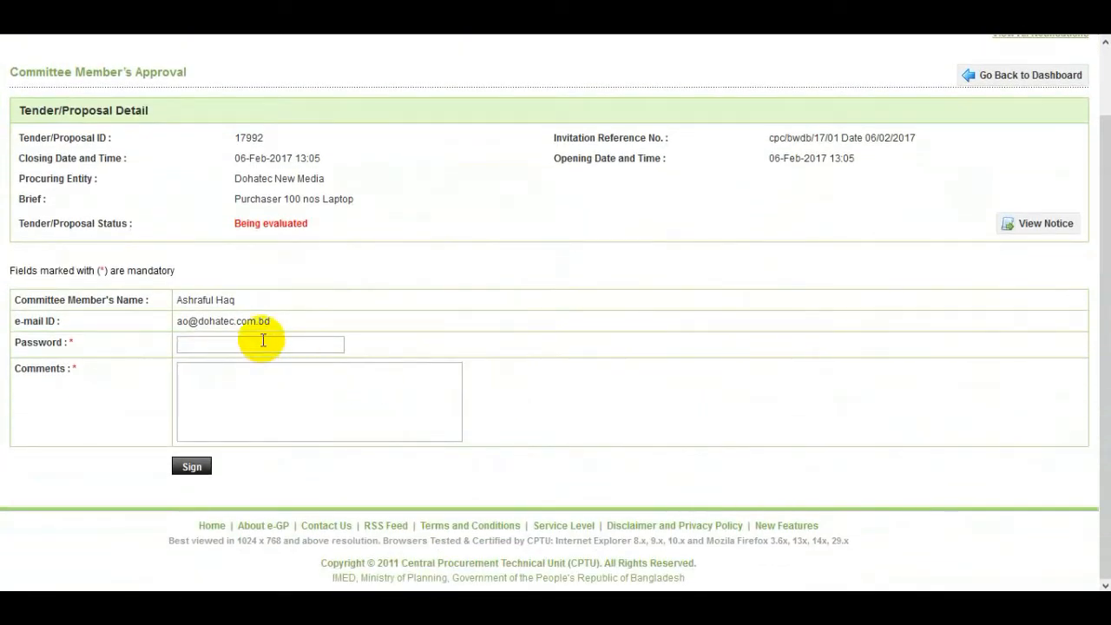
{"action": "left_click", "coordinate": [262, 341]}
{"action": "type", "text": "12345678"}
{"action": "key", "text": "Tab"}
{"action": "type", "text": "ok"}
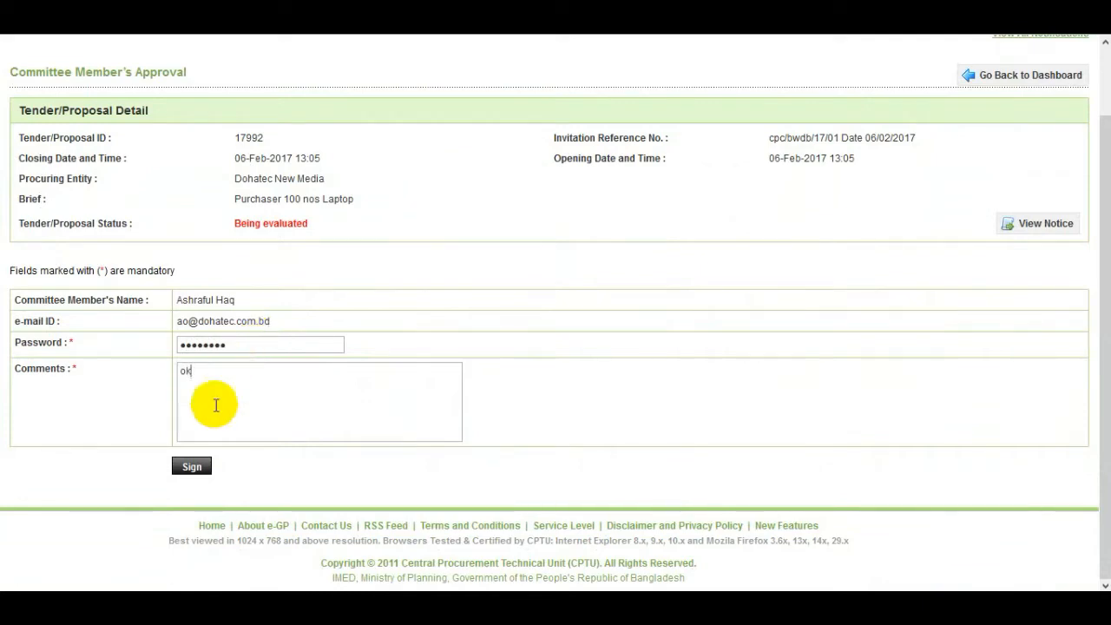
{"action": "left_click", "coordinate": [195, 468]}
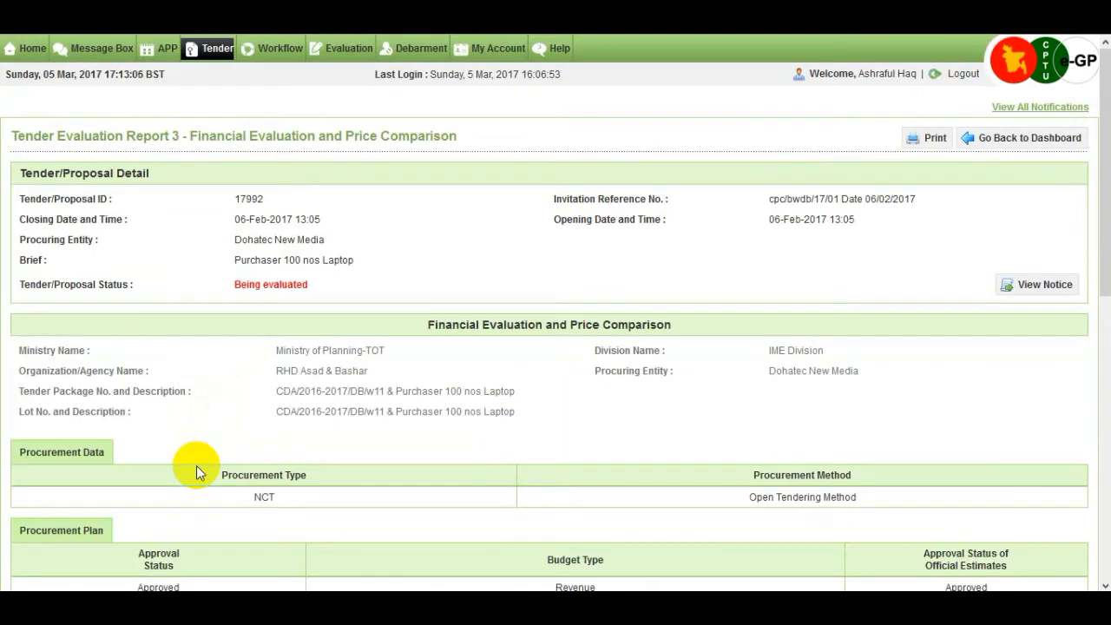
Verify Report 3's chairperson signature (05 Mar 2017 17:13, comment 'ok') and return to the dashboard
{"action": "scroll", "coordinate": [196, 465], "scroll_direction": "down", "scroll_amount": 5}
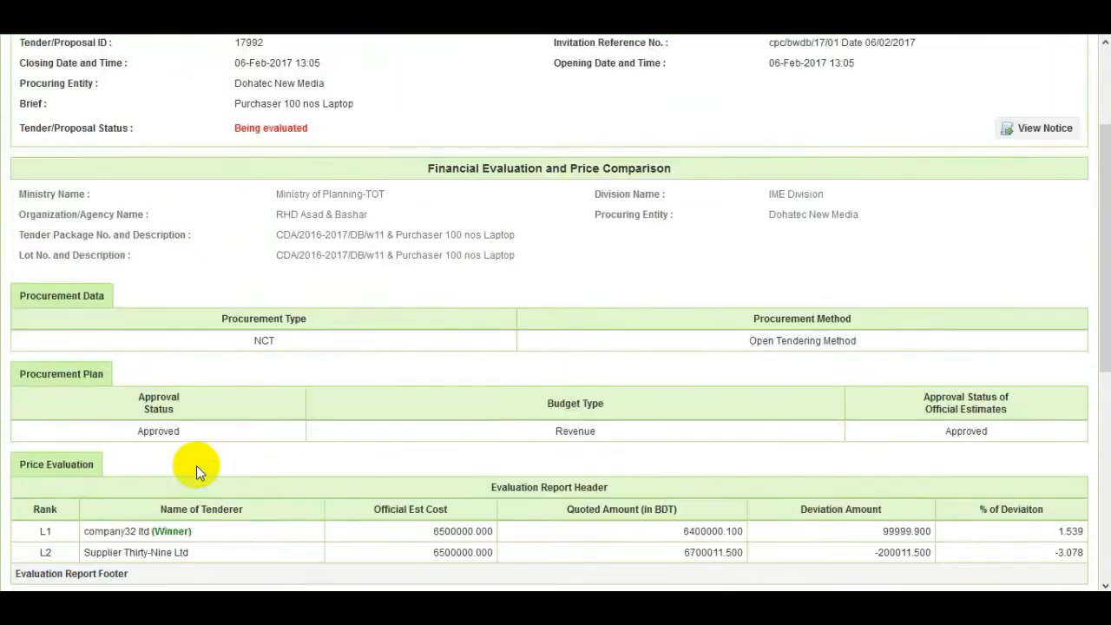
{"action": "scroll", "coordinate": [196, 466], "scroll_direction": "down", "scroll_amount": 2}
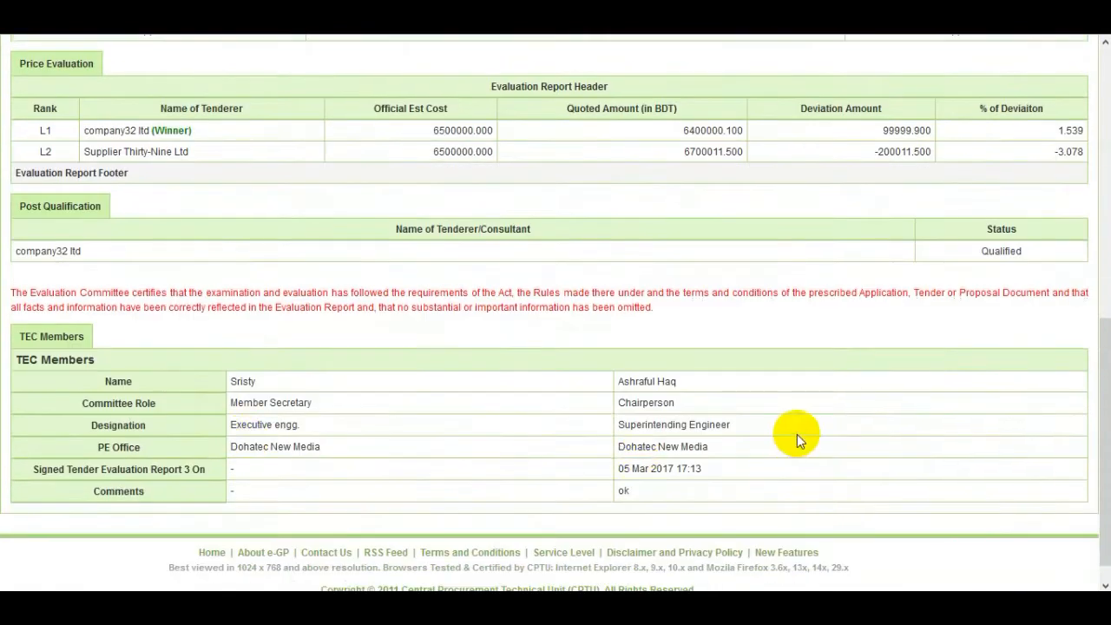
{"action": "scroll", "coordinate": [793, 437], "scroll_direction": "up", "scroll_amount": 6}
{"action": "scroll", "coordinate": [946, 332], "scroll_direction": "up", "scroll_amount": 1}
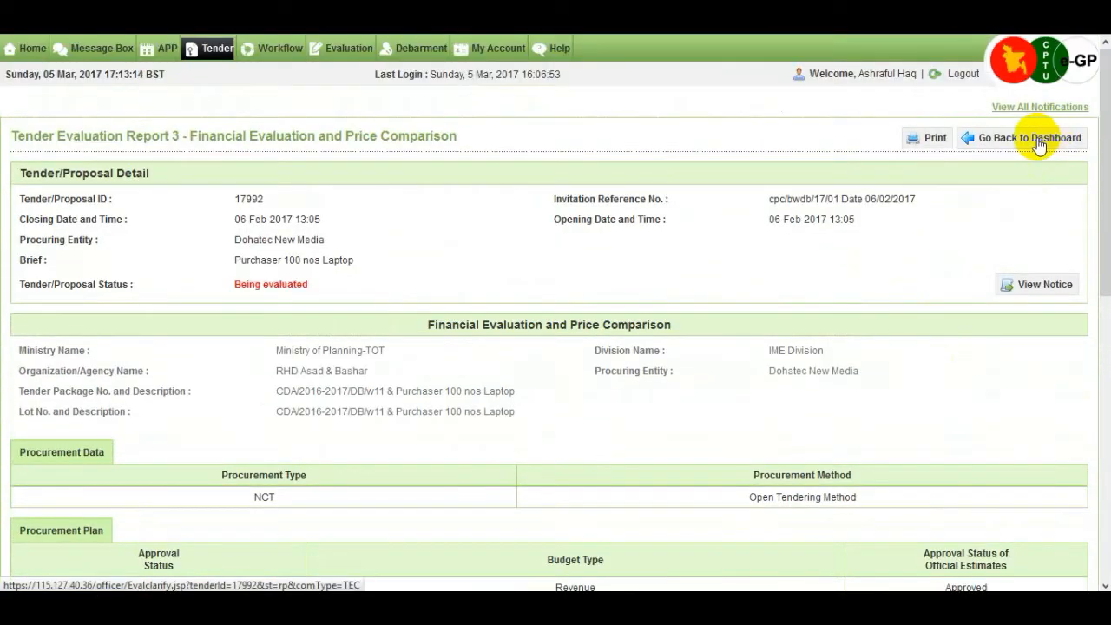
{"action": "left_click", "coordinate": [1039, 143]}
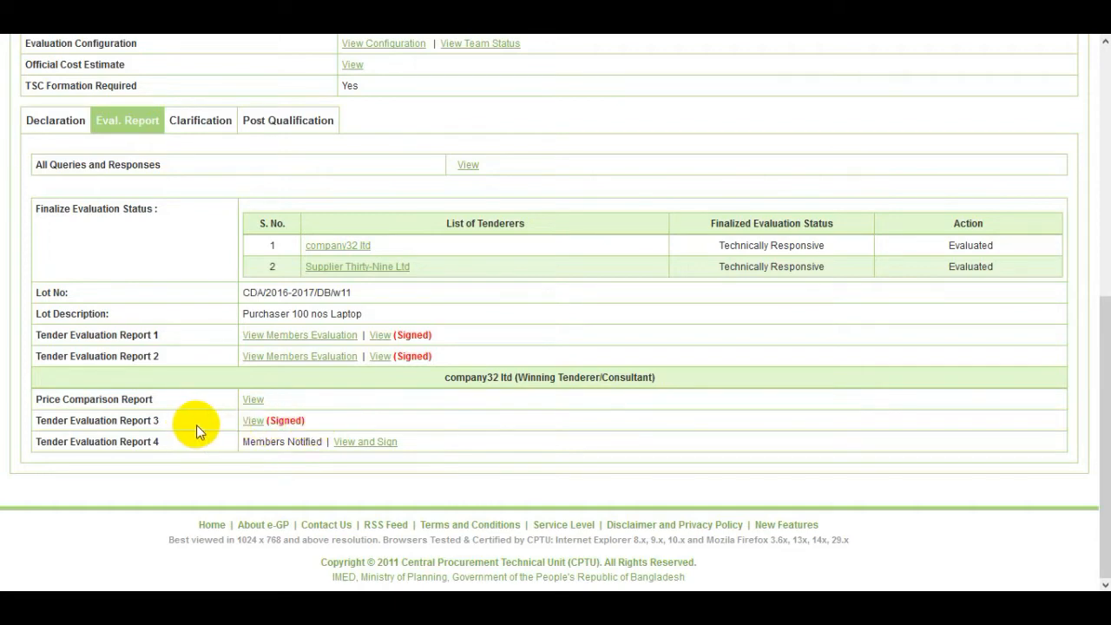
Open Tender Evaluation Report 4 and sign it as chairperson with the password and comment 'Sign'
{"action": "left_click", "coordinate": [379, 444]}
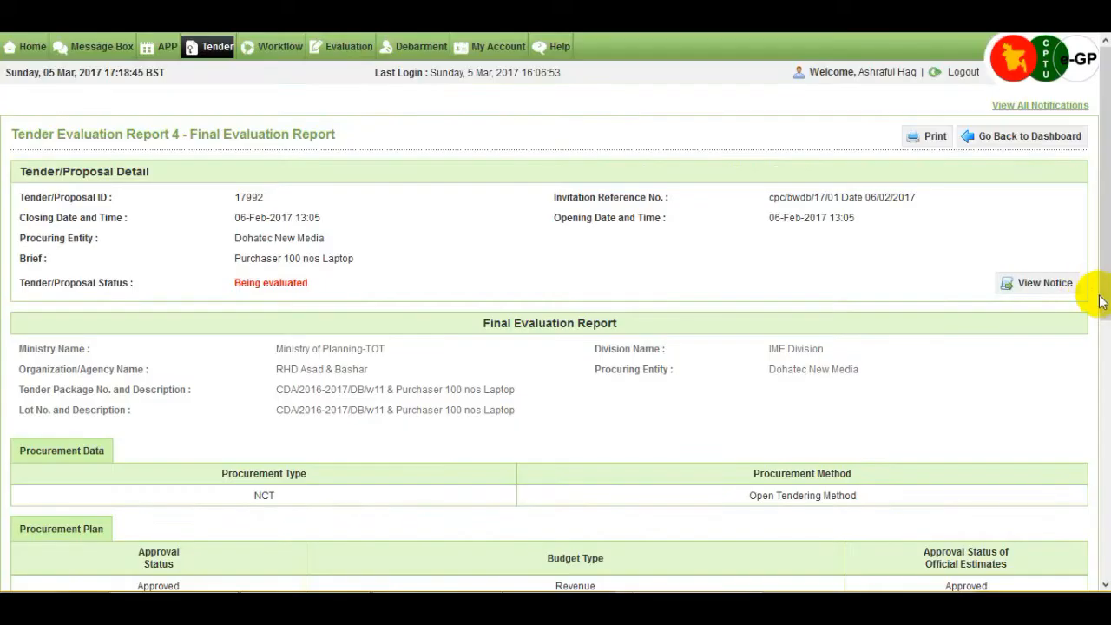
{"action": "left_click_drag", "start_coordinate": [1104, 300], "coordinate": [1104, 550]}
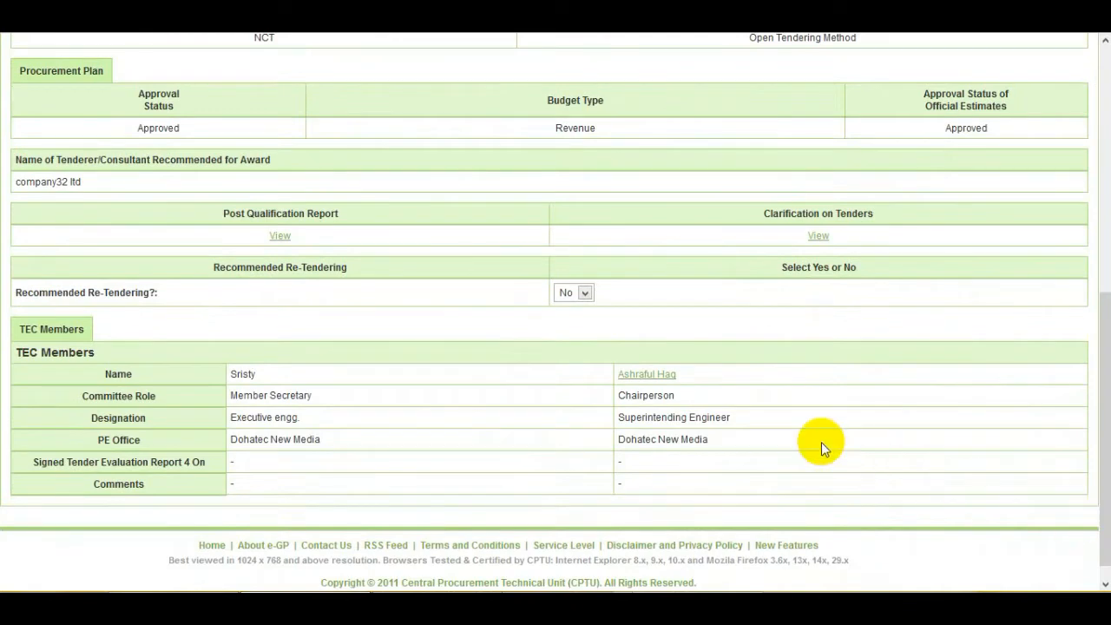
{"action": "left_click", "coordinate": [668, 379]}
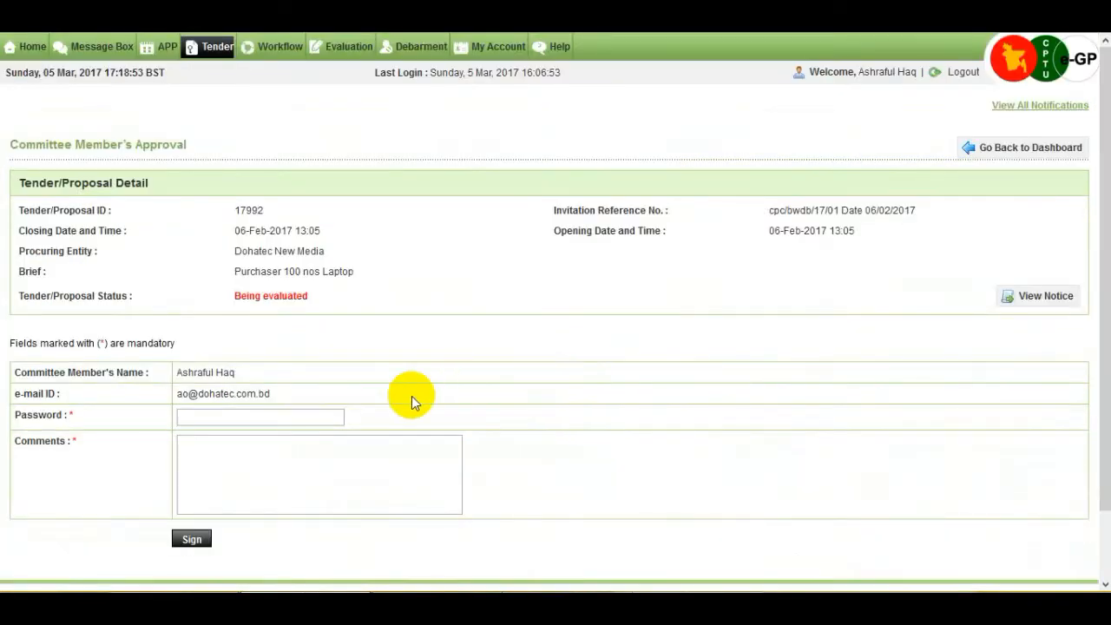
{"action": "left_click", "coordinate": [285, 417]}
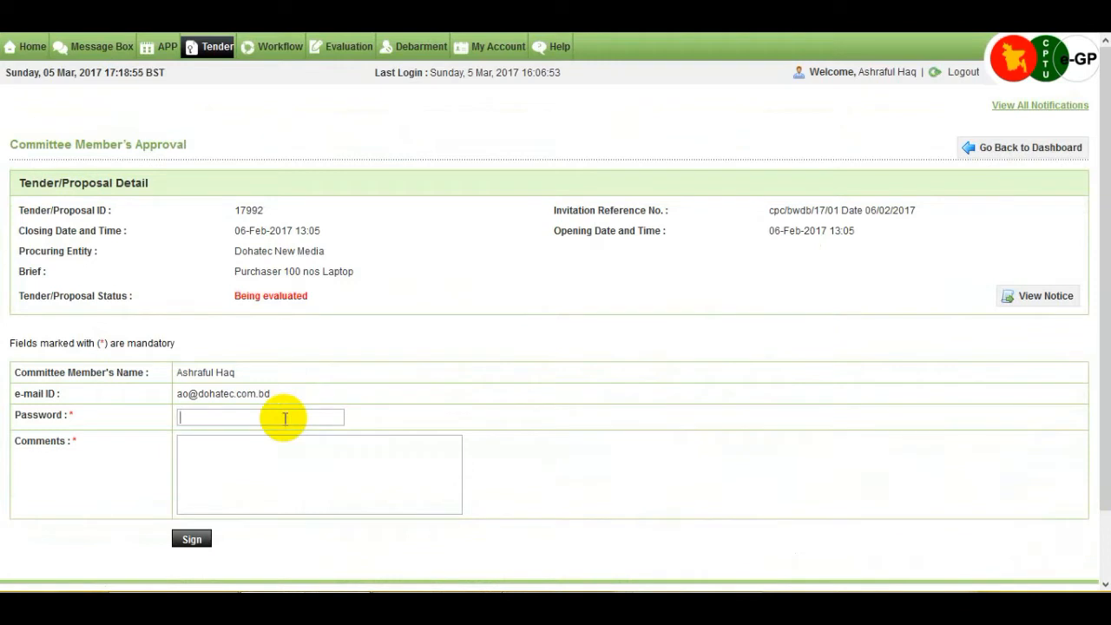
{"action": "type", "text": "********"}
{"action": "left_click", "coordinate": [311, 459]}
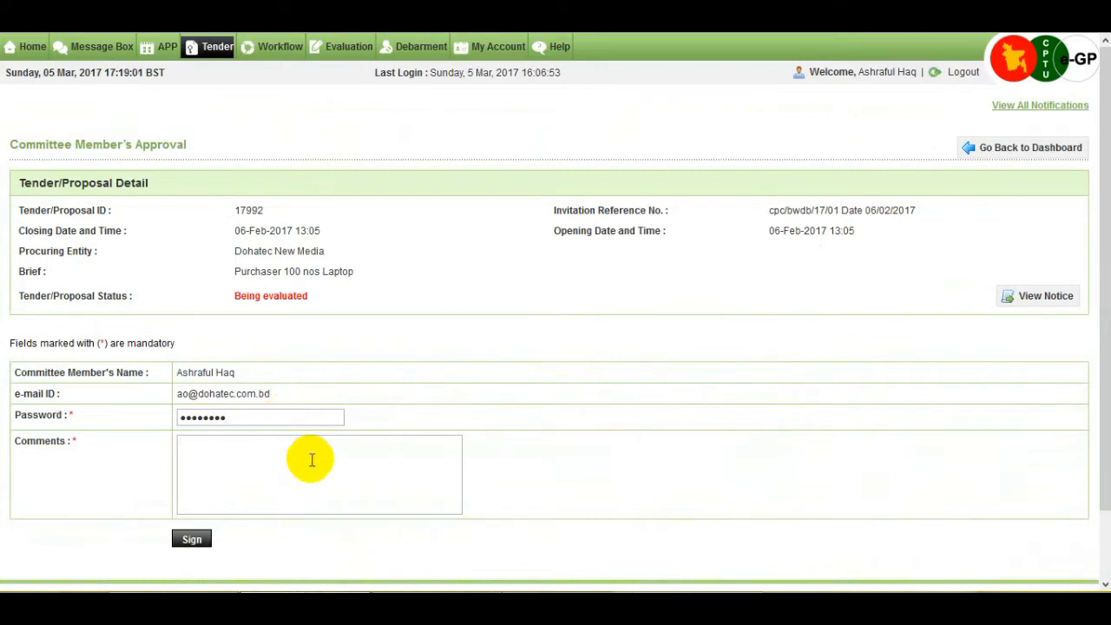
{"action": "type", "text": "Sign"}
{"action": "left_click", "coordinate": [193, 542]}
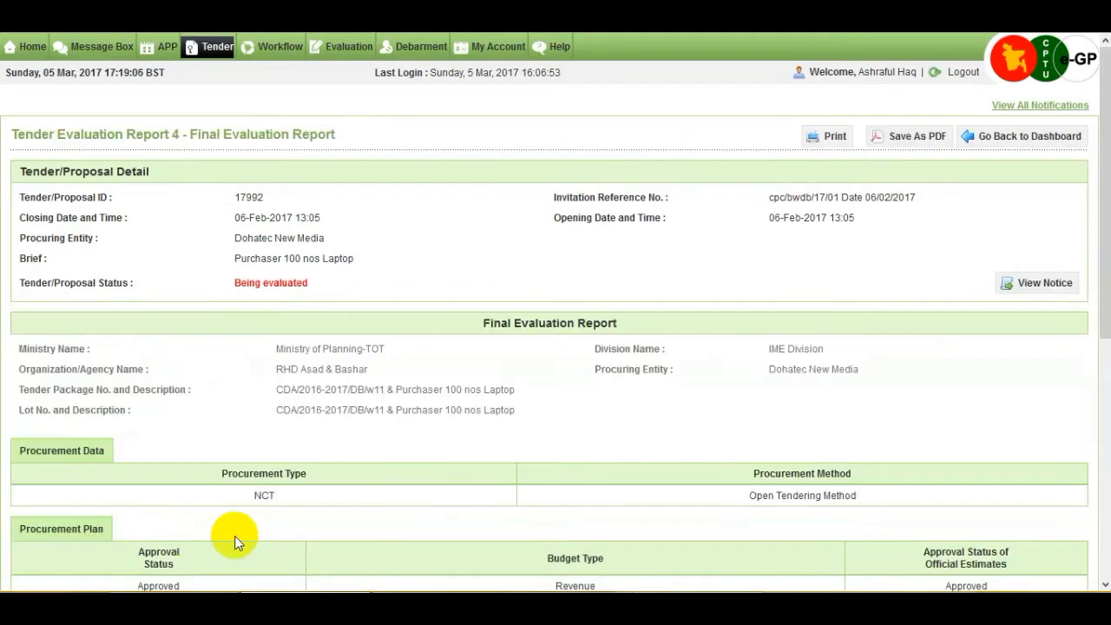
Go back to the dashboard and view the Eval. Report table with Reports 3 and 4 signed
{"action": "left_click", "coordinate": [1022, 142]}
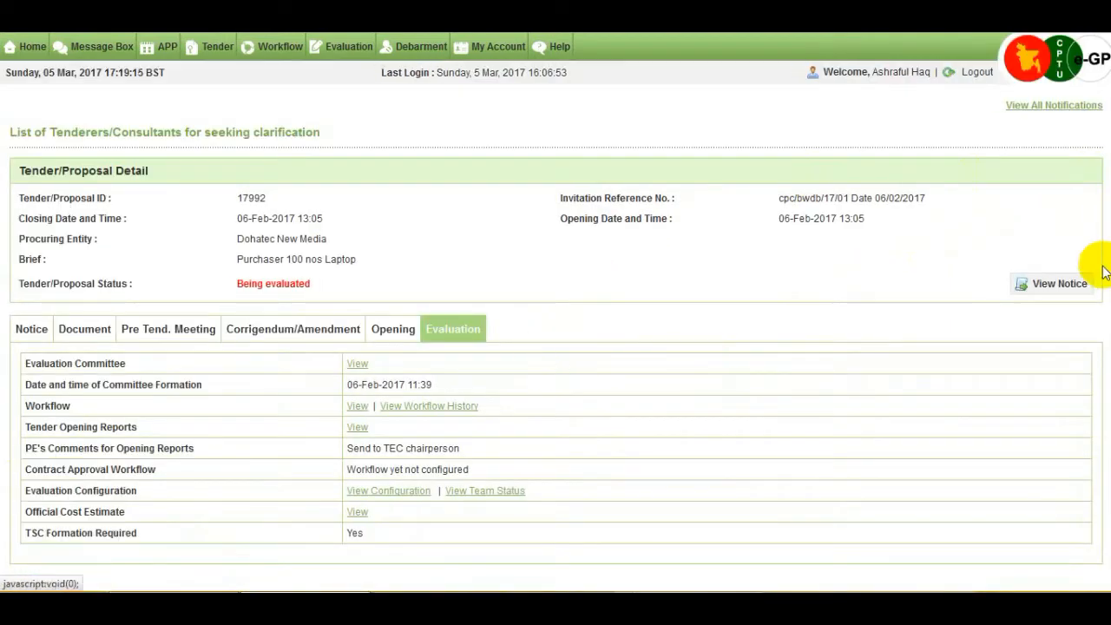
{"action": "scroll", "coordinate": [789, 278], "scroll_direction": "down", "scroll_amount": 5}
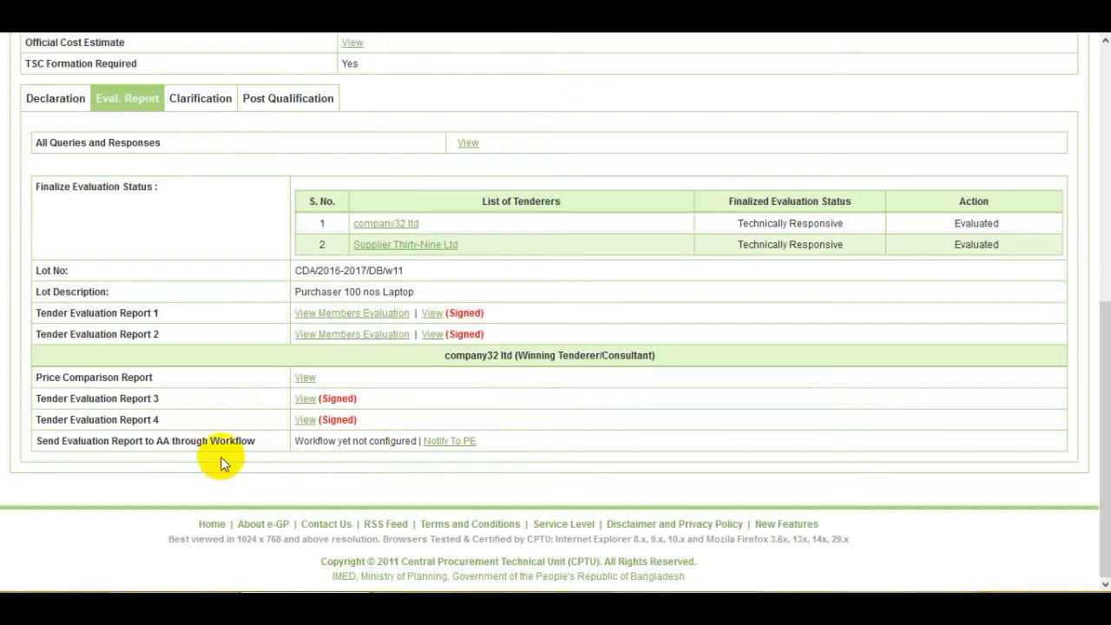
Notify the PE with the comment 'contact approval workflow is not create yet' and confirm Yes
{"action": "left_click", "coordinate": [456, 442]}
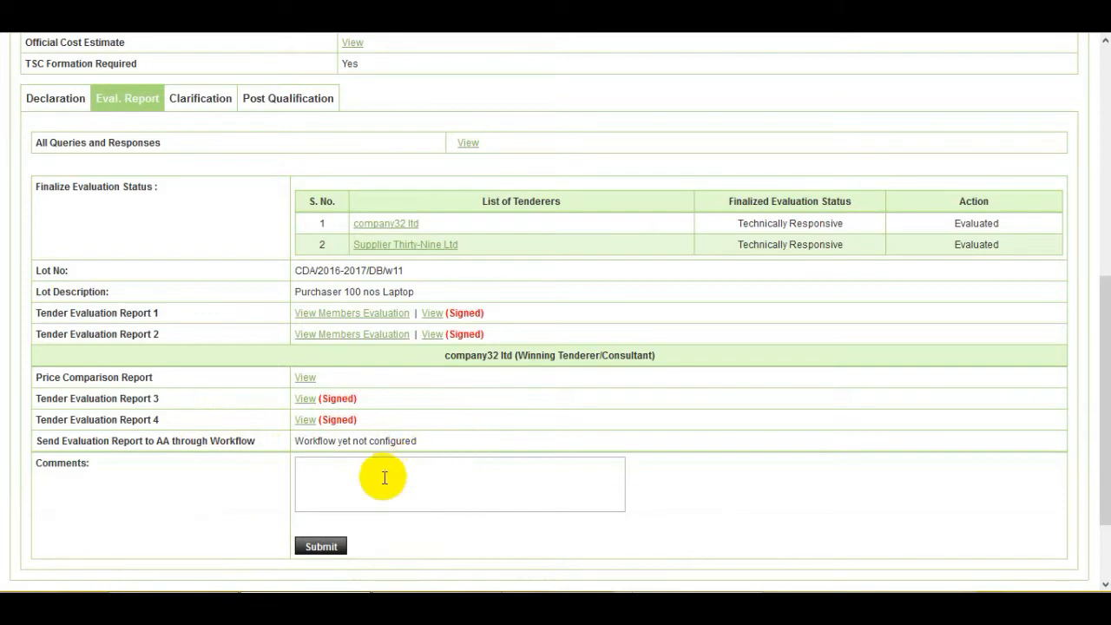
{"action": "left_click", "coordinate": [385, 477]}
{"action": "scroll", "coordinate": [384, 478], "scroll_direction": "down", "scroll_amount": 2}
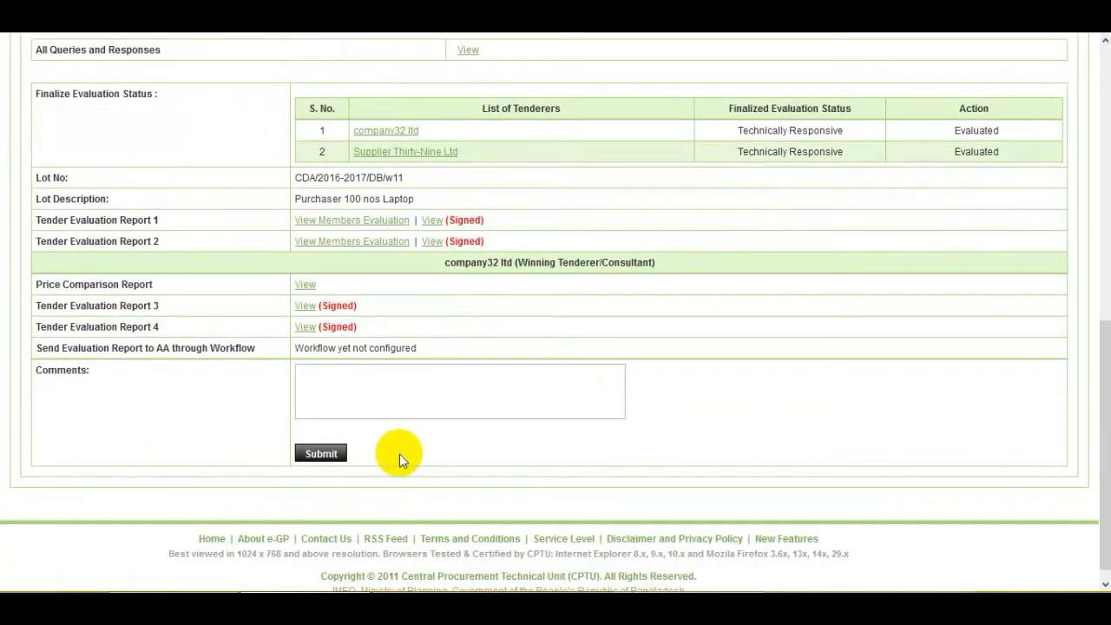
{"action": "type", "text": "send to PE"}
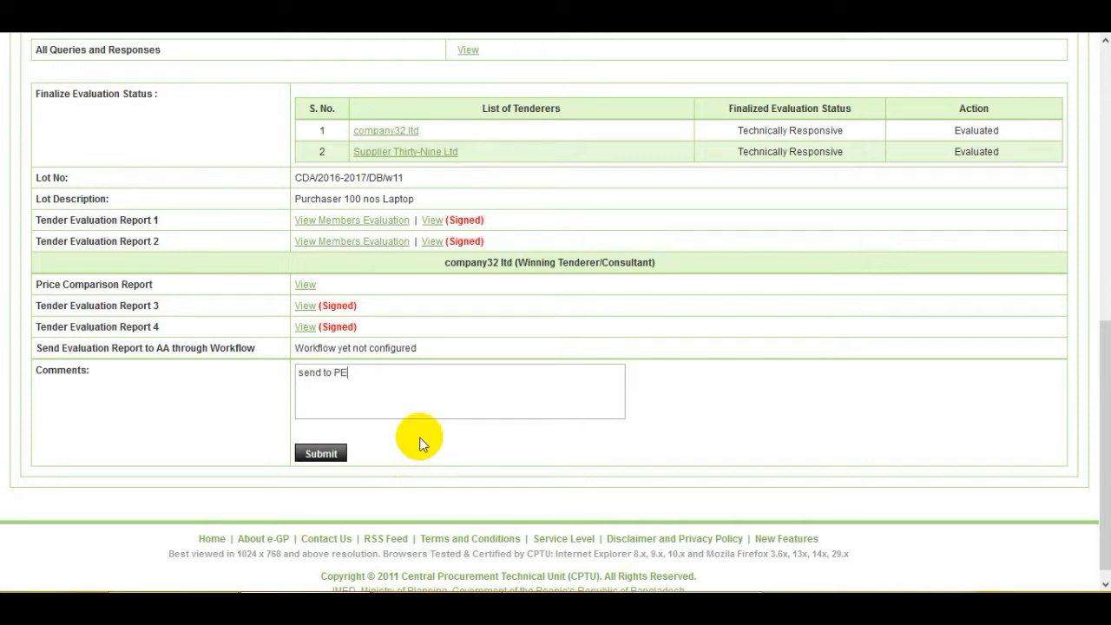
{"action": "key", "text": "BackSpace"}
{"action": "key", "text": "BackSpace"}
{"action": "key", "text": "BackSpace"}
{"action": "key", "text": "BackSpace"}
{"action": "key", "text": "BackSpace"}
{"action": "key", "text": "BackSpace"}
{"action": "key", "text": "BackSpace"}
{"action": "key", "text": "BackSpace"}
{"action": "key", "text": "BackSpace"}
{"action": "key", "text": "BackSpace"}
{"action": "type", "text": "contact approval workflow"}
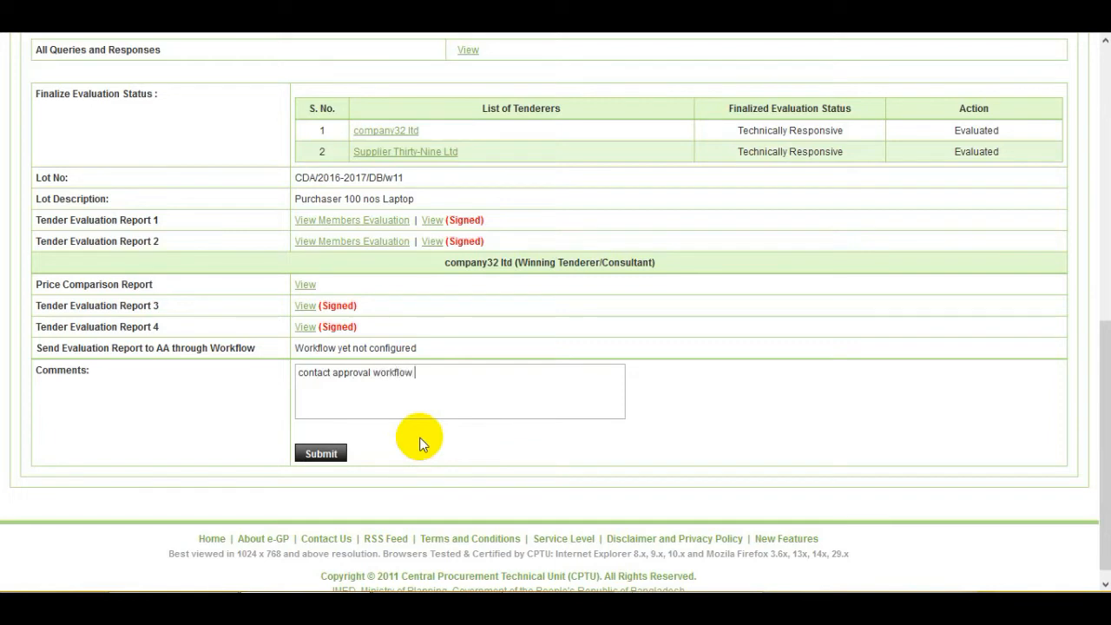
{"action": "type", "text": " is"}
{"action": "type", "text": "not create yet"}
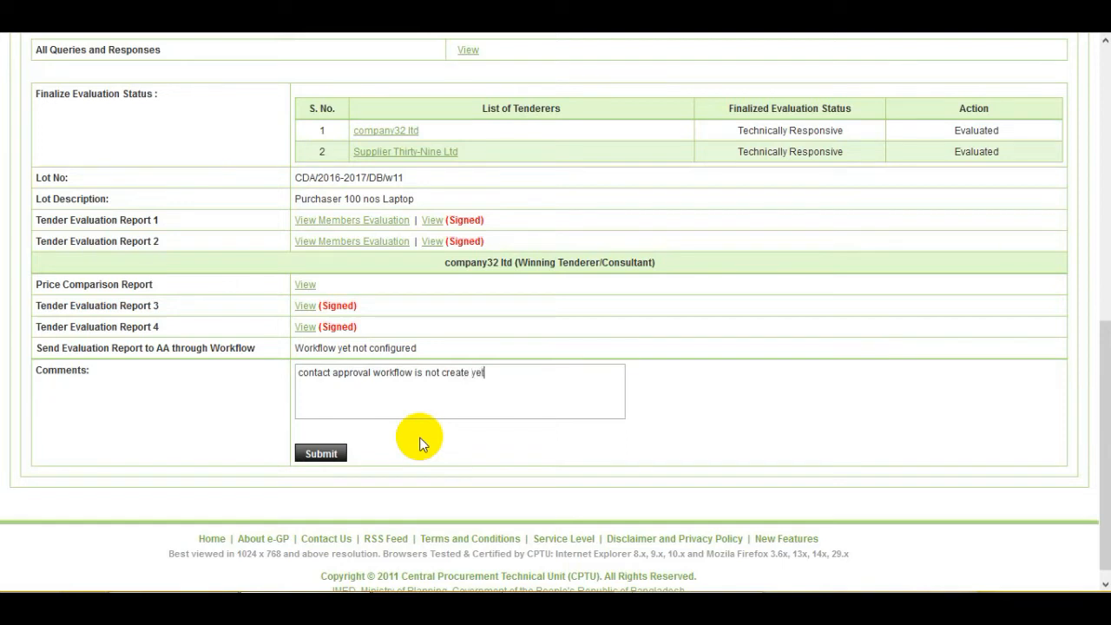
{"action": "left_click", "coordinate": [332, 460]}
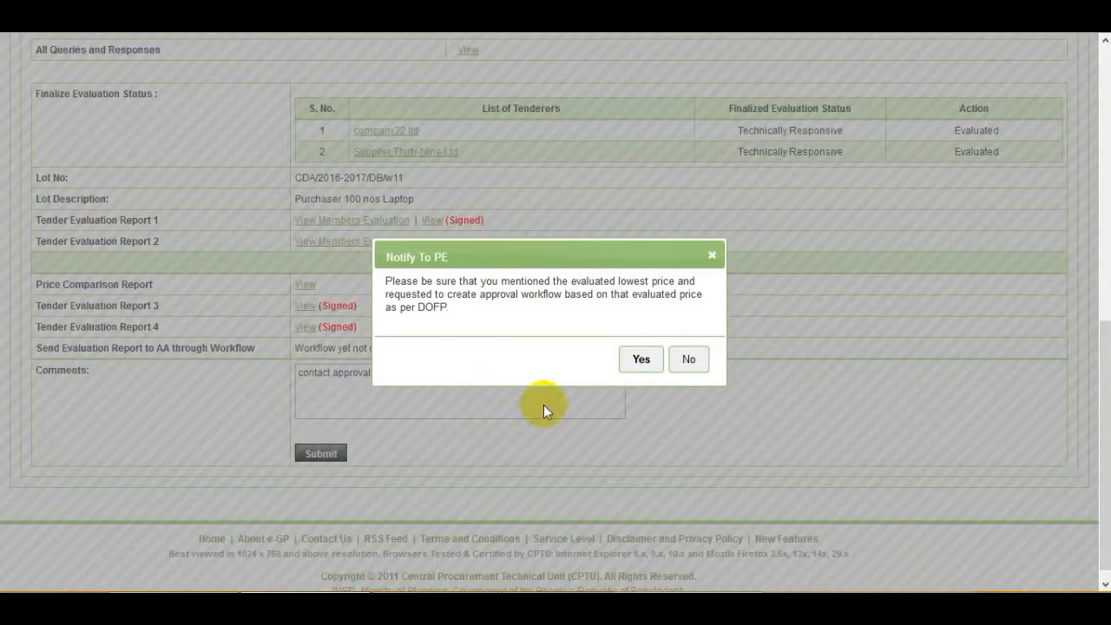
{"action": "left_click", "coordinate": [641, 359]}
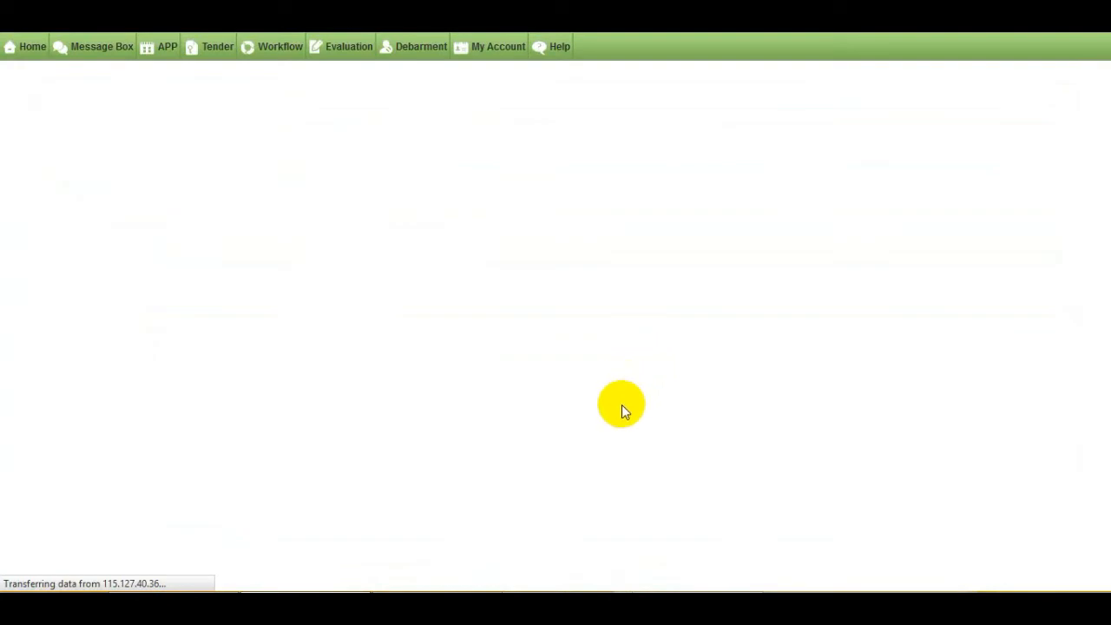
Scroll through the PE's Message Box inbox listing 9 messages
{"action": "scroll", "coordinate": [325, 386], "scroll_direction": "down", "scroll_amount": 1}
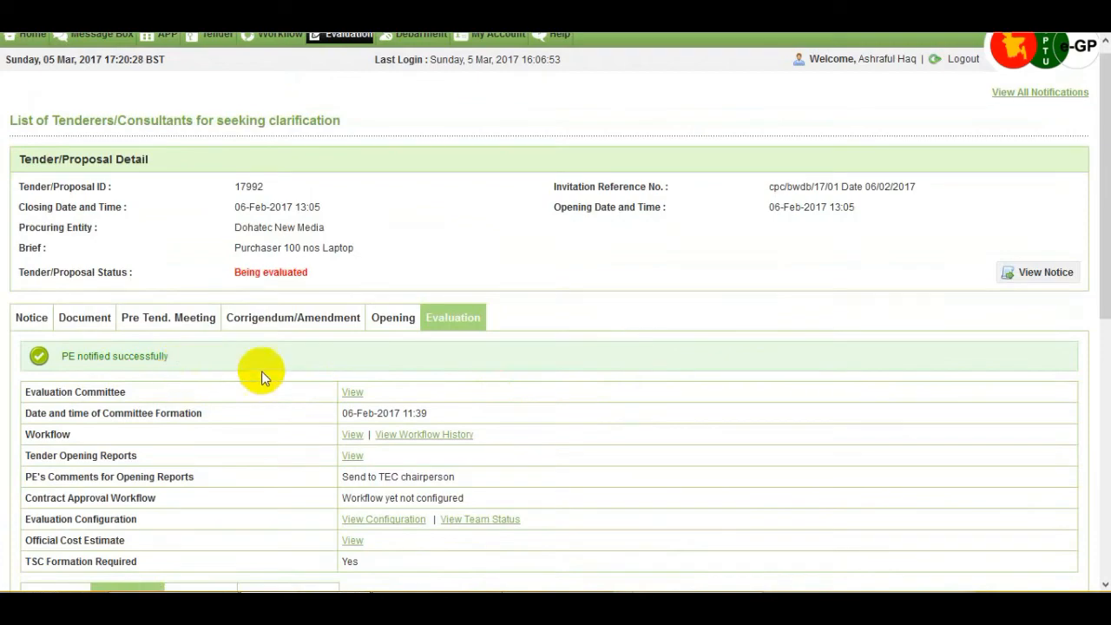
{"action": "scroll", "coordinate": [260, 367], "scroll_direction": "down", "scroll_amount": 4}
{"action": "scroll", "coordinate": [265, 377], "scroll_direction": "down", "scroll_amount": 2}
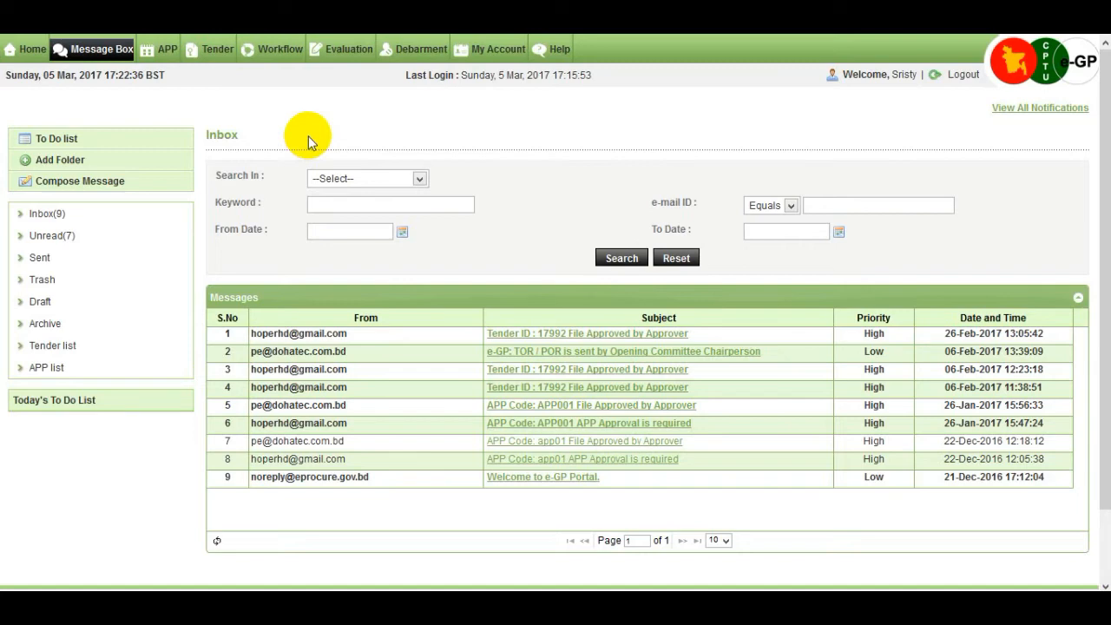
Go from My Tender's Processing list to tender 17992's dashboard Evaluation tab
{"action": "mouse_move", "coordinate": [213, 50]}
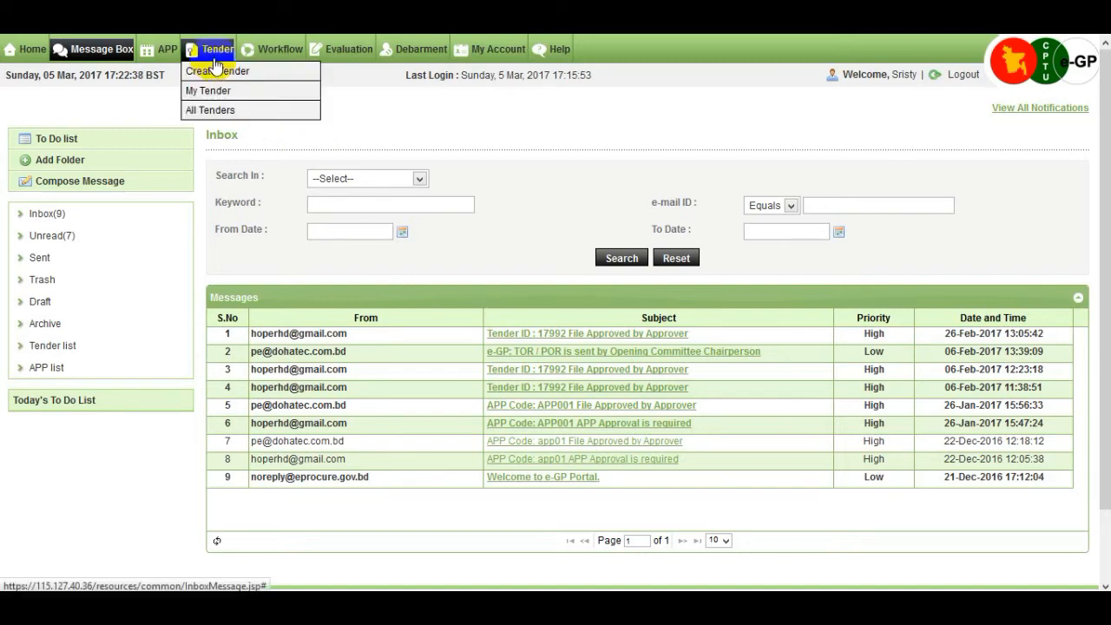
{"action": "left_click", "coordinate": [252, 94]}
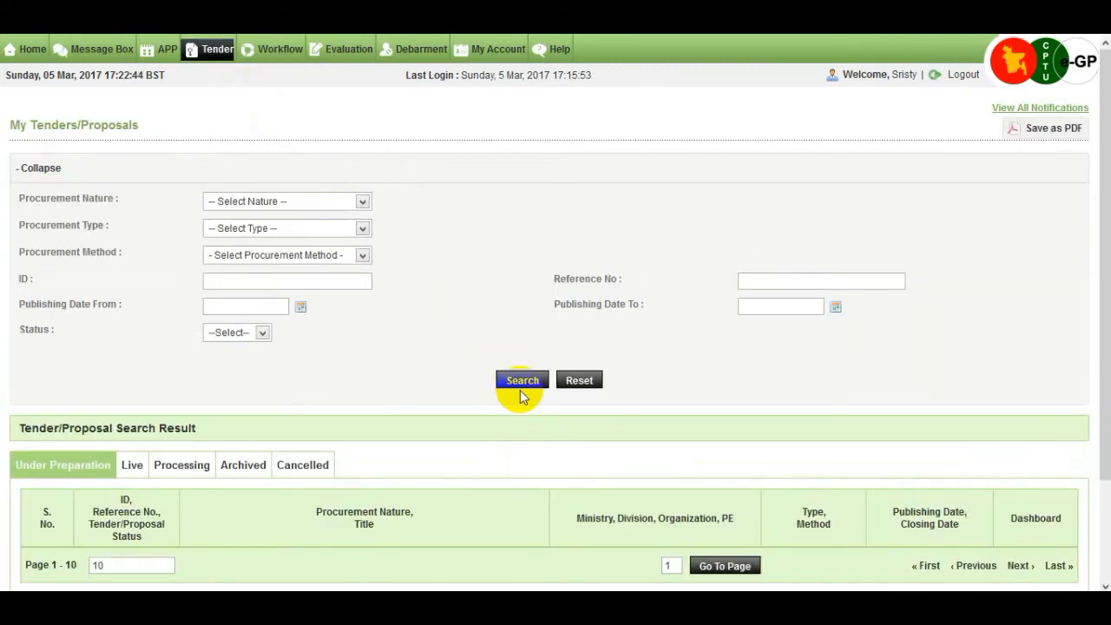
{"action": "scroll", "coordinate": [520, 390], "scroll_direction": "down", "scroll_amount": 2}
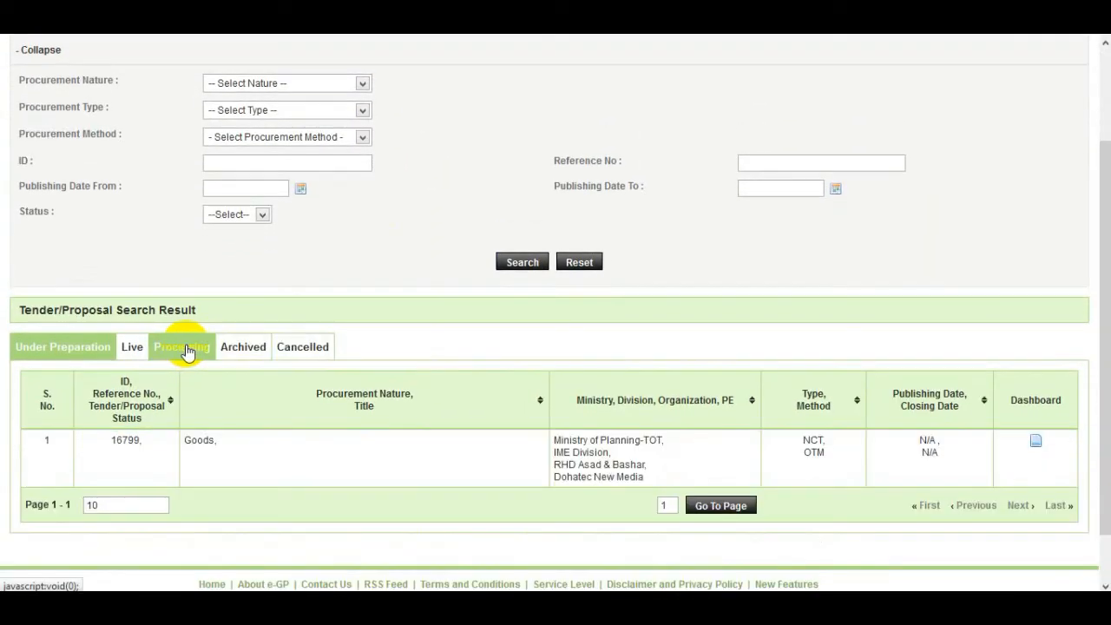
{"action": "left_click", "coordinate": [185, 349]}
{"action": "scroll", "coordinate": [501, 368], "scroll_direction": "down", "scroll_amount": 2}
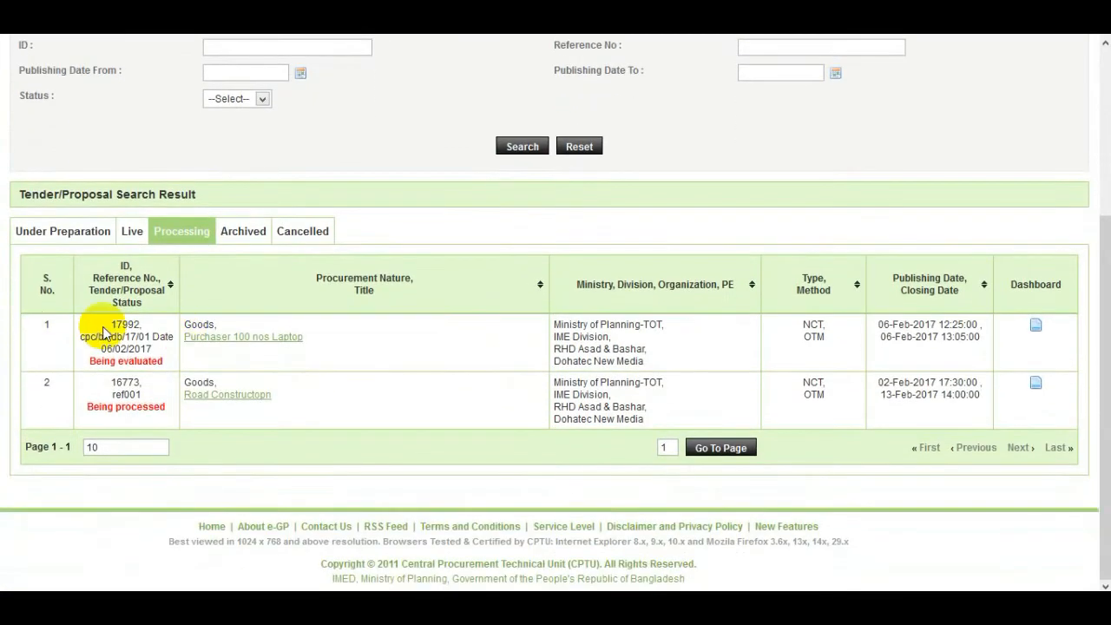
{"action": "left_click", "coordinate": [1036, 328]}
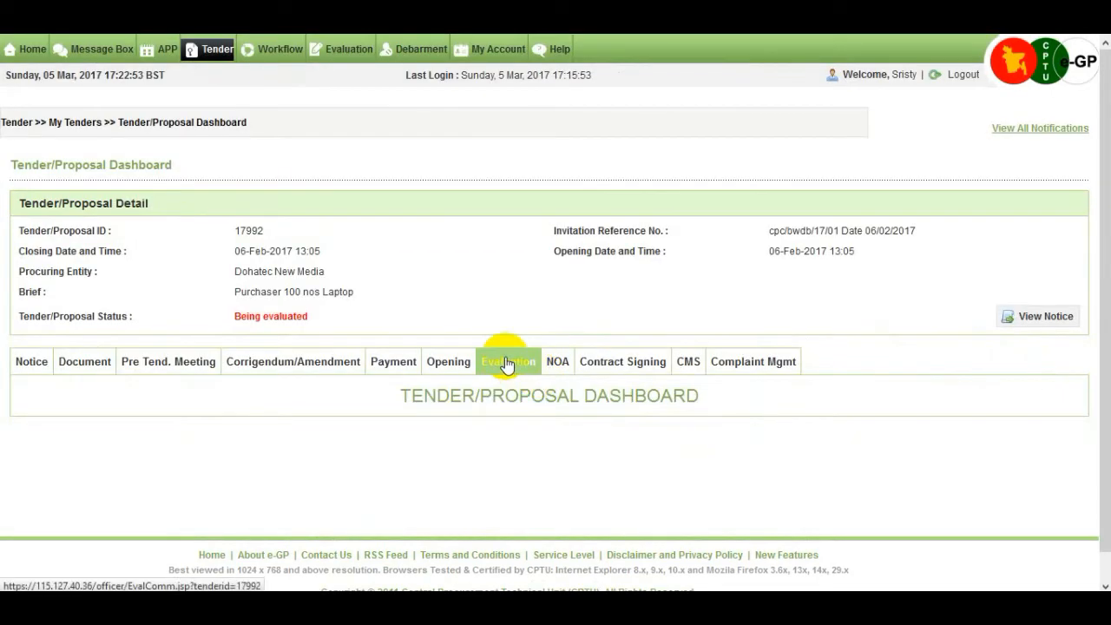
{"action": "left_click", "coordinate": [507, 365]}
{"action": "scroll", "coordinate": [507, 364], "scroll_direction": "down", "scroll_amount": 2}
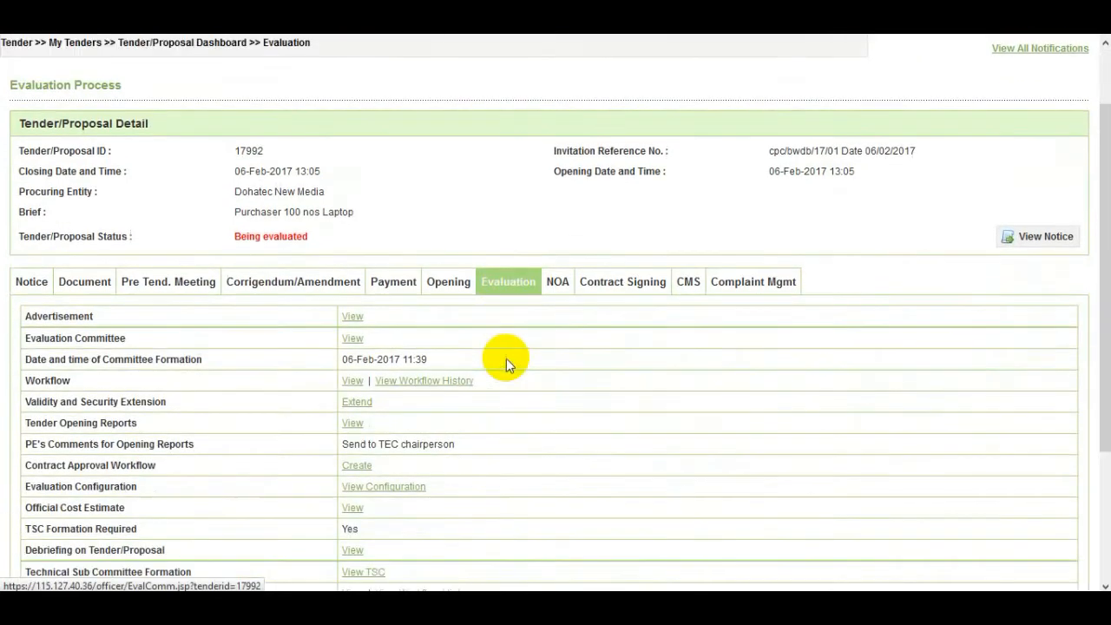
{"action": "scroll", "coordinate": [506, 364], "scroll_direction": "down", "scroll_amount": 3}
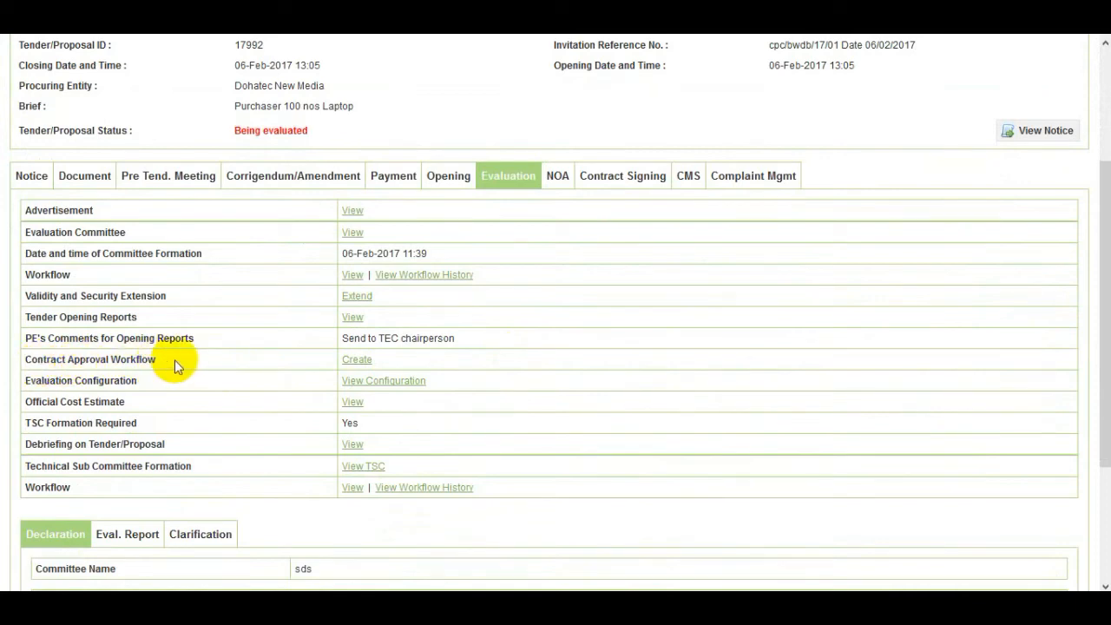
Start the contract approval workflow, accept the DOFP warning, and submit 0 reviewers
{"action": "left_click", "coordinate": [357, 359]}
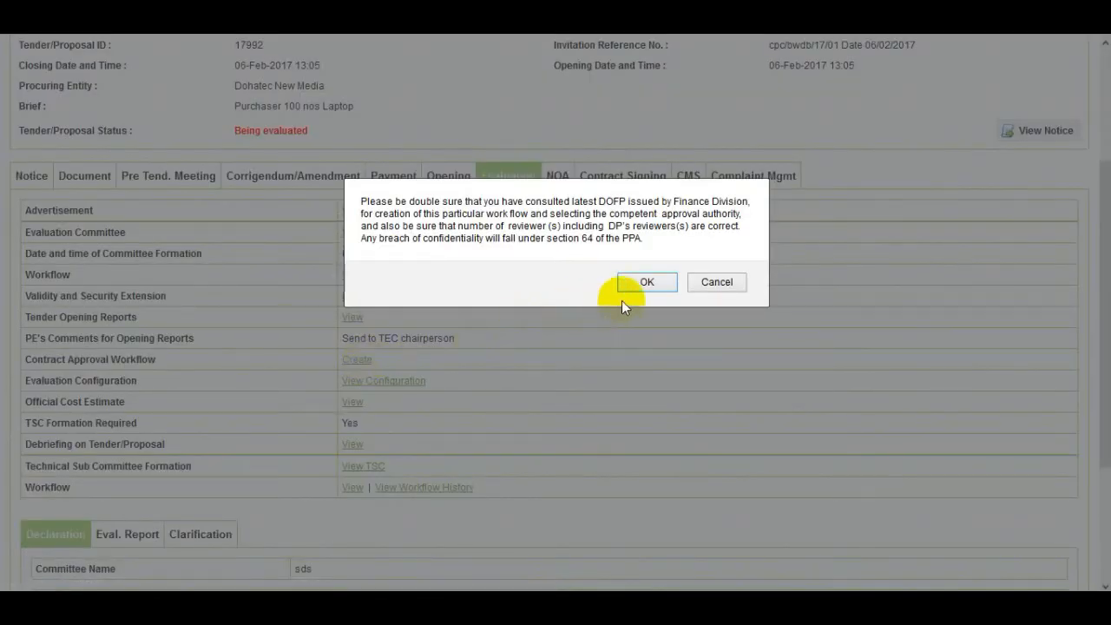
{"action": "left_click", "coordinate": [650, 282]}
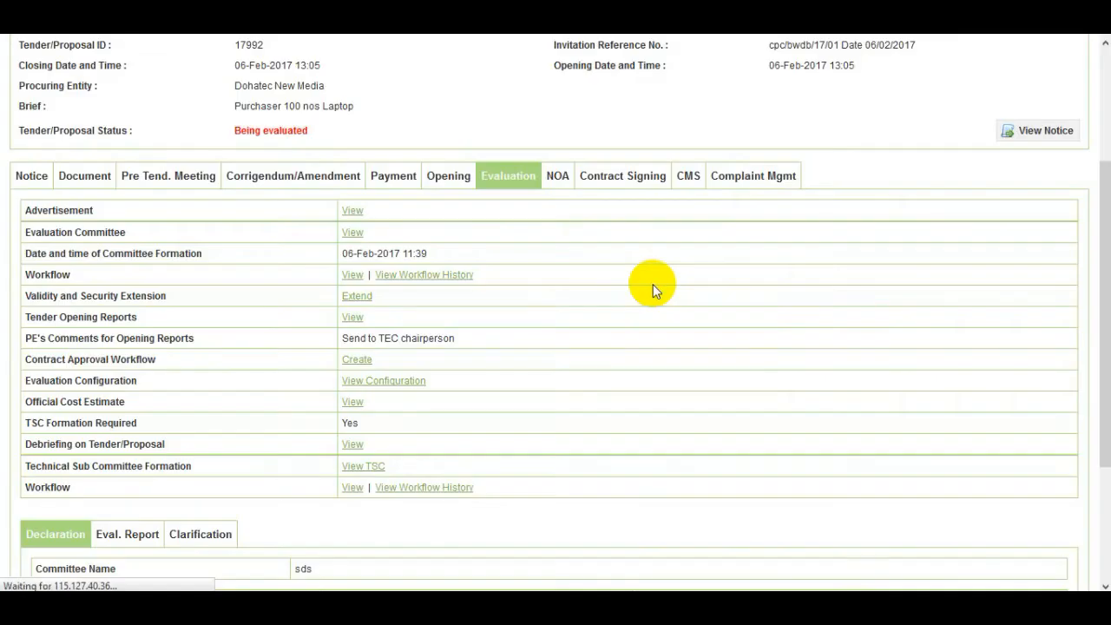
{"action": "scroll", "coordinate": [640, 290], "scroll_direction": "down", "scroll_amount": 1}
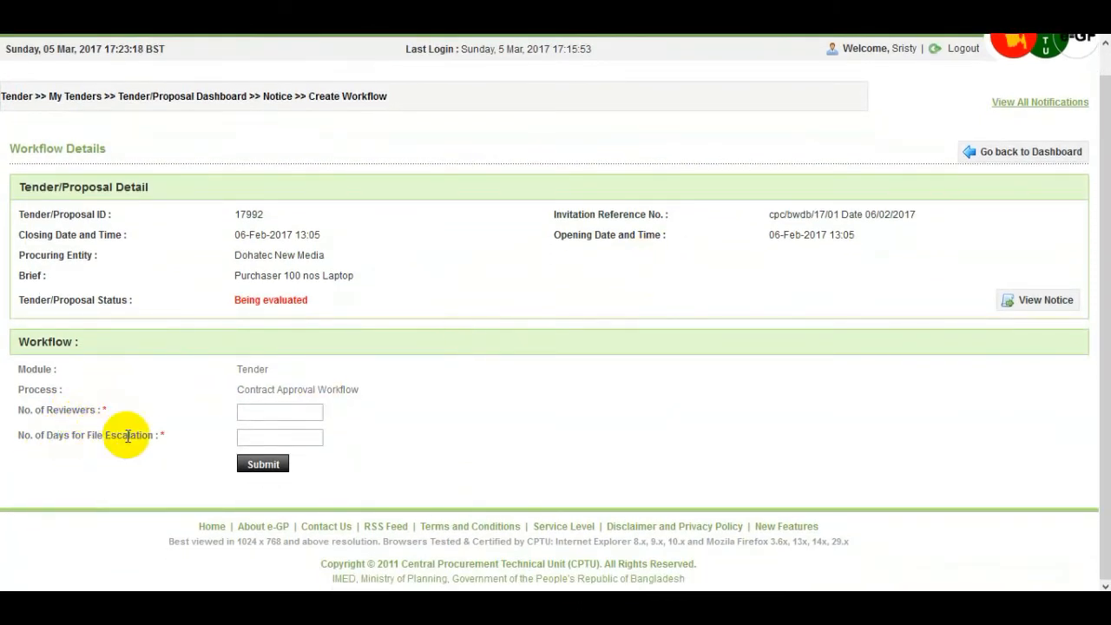
{"action": "left_click", "coordinate": [246, 410]}
{"action": "type", "text": "0"}
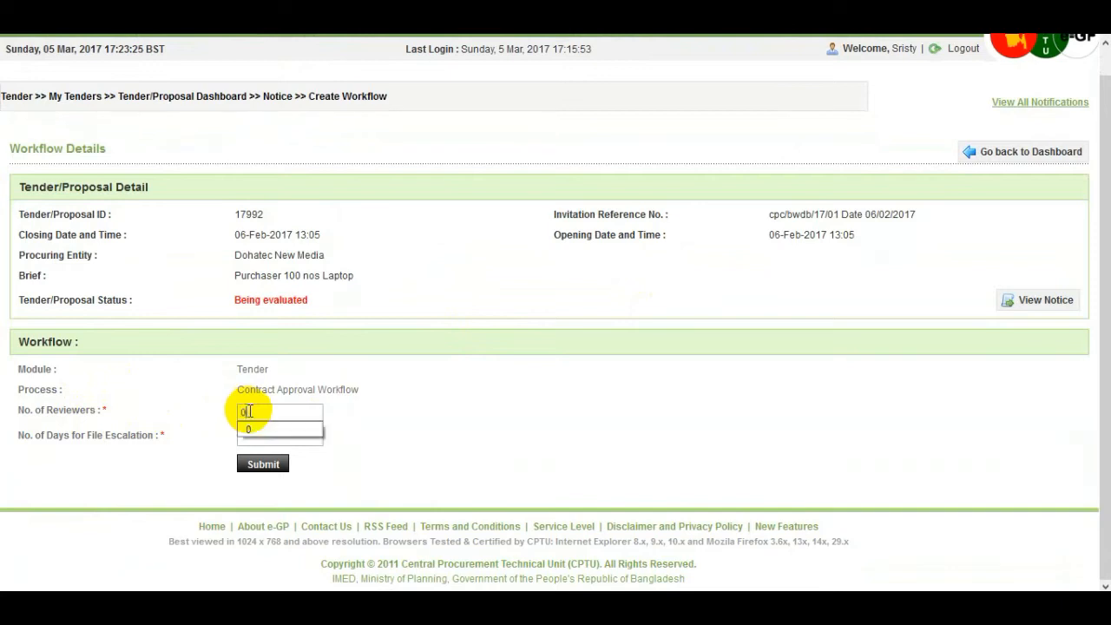
{"action": "left_click", "coordinate": [284, 469]}
{"action": "left_click", "coordinate": [261, 440]}
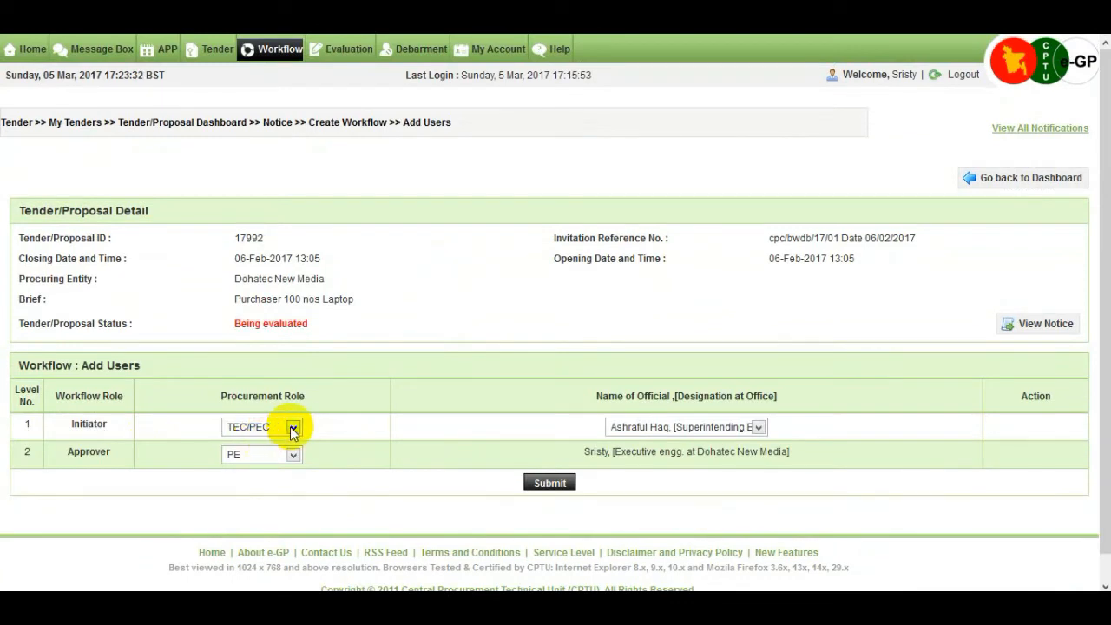
Set HOPE as the approver, submit and confirm the workflow, then log out
{"action": "left_click", "coordinate": [291, 455]}
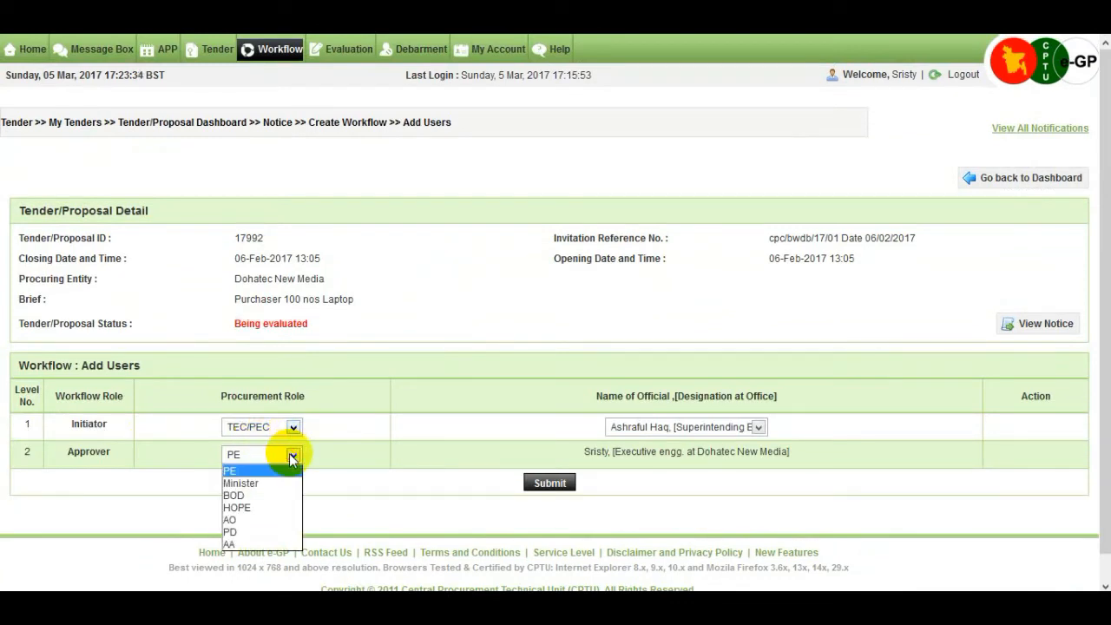
{"action": "left_click", "coordinate": [252, 507]}
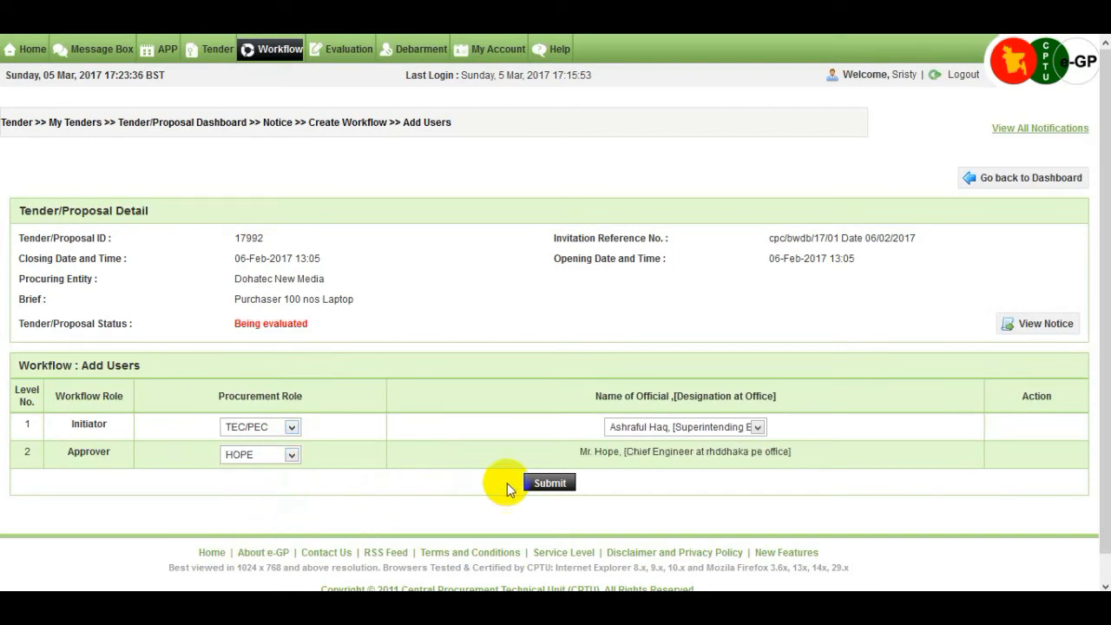
{"action": "left_click", "coordinate": [565, 488]}
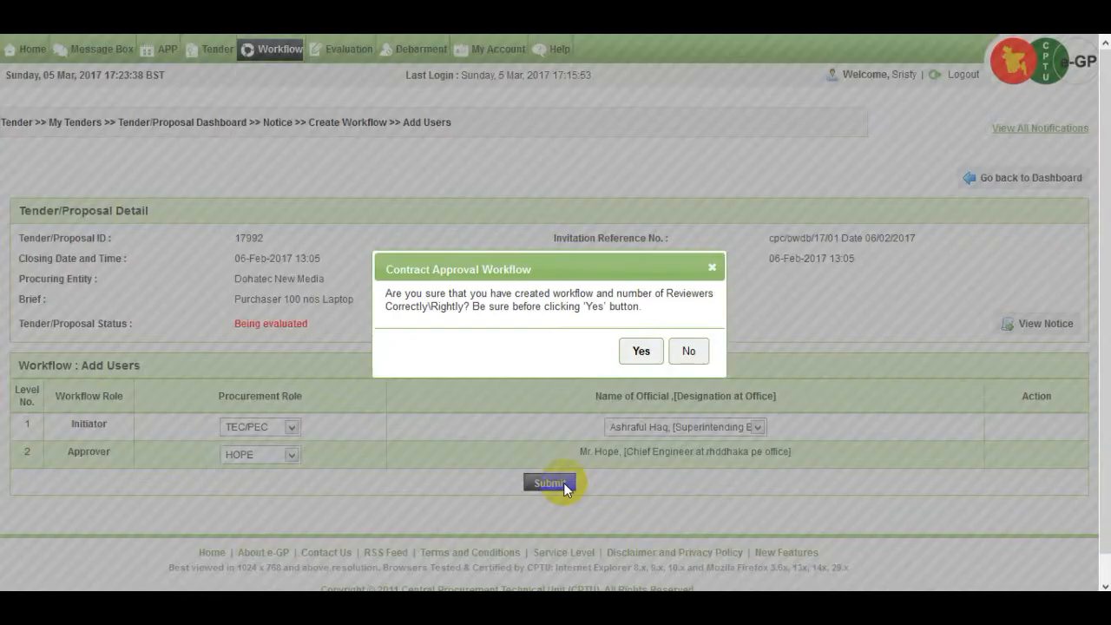
{"action": "left_click", "coordinate": [642, 352]}
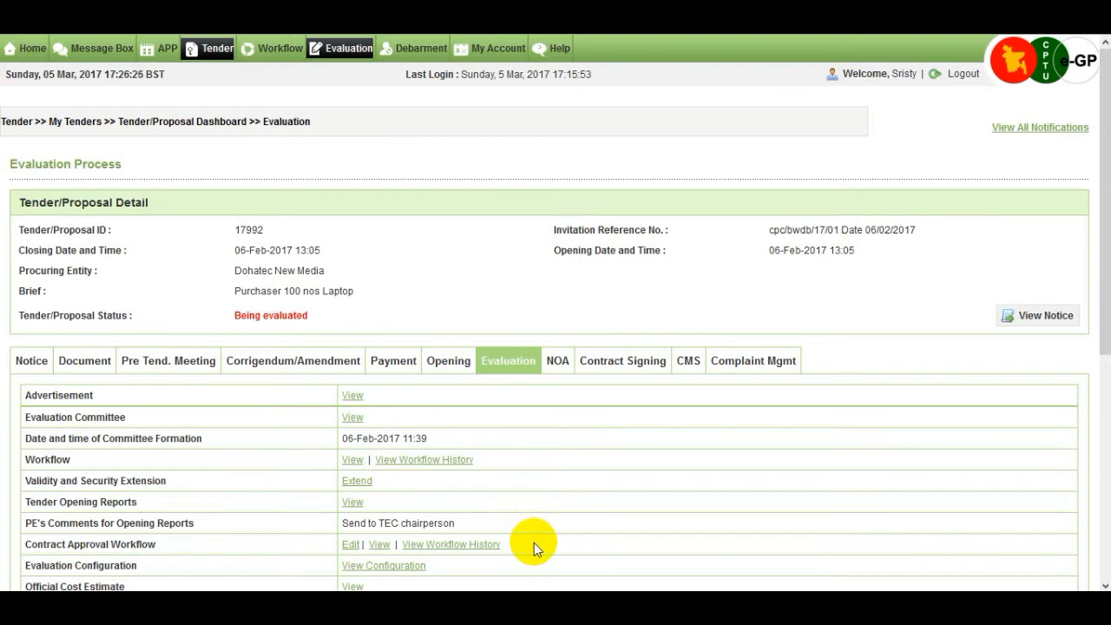
{"action": "left_click", "coordinate": [963, 75]}
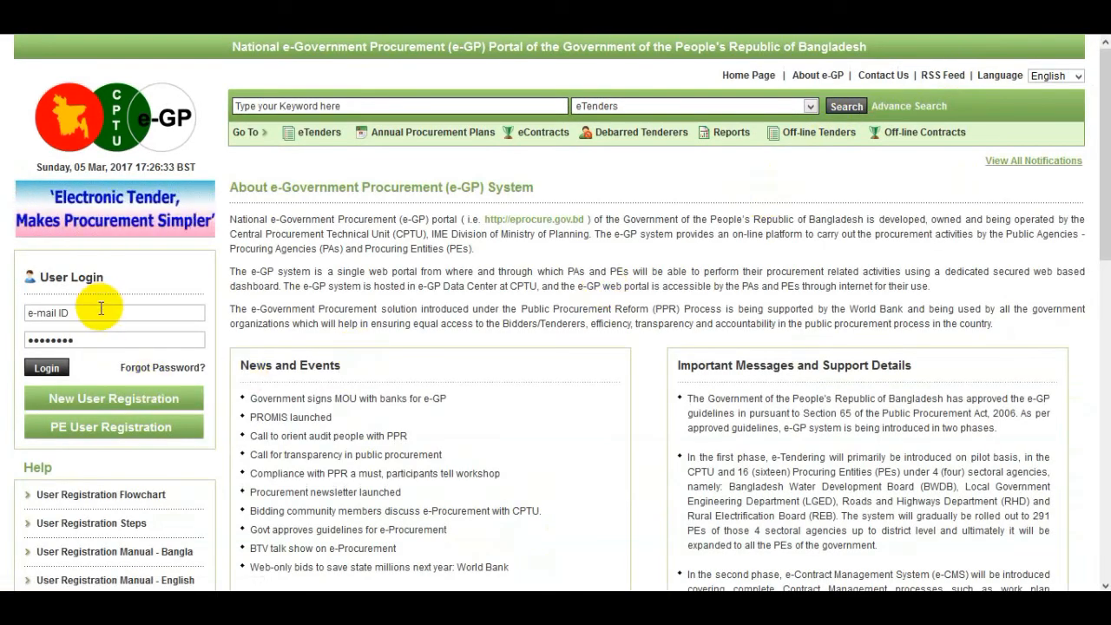
Sign in with the saved committee account and its password
{"action": "left_click", "coordinate": [101, 310]}
{"action": "type", "text": "a"}
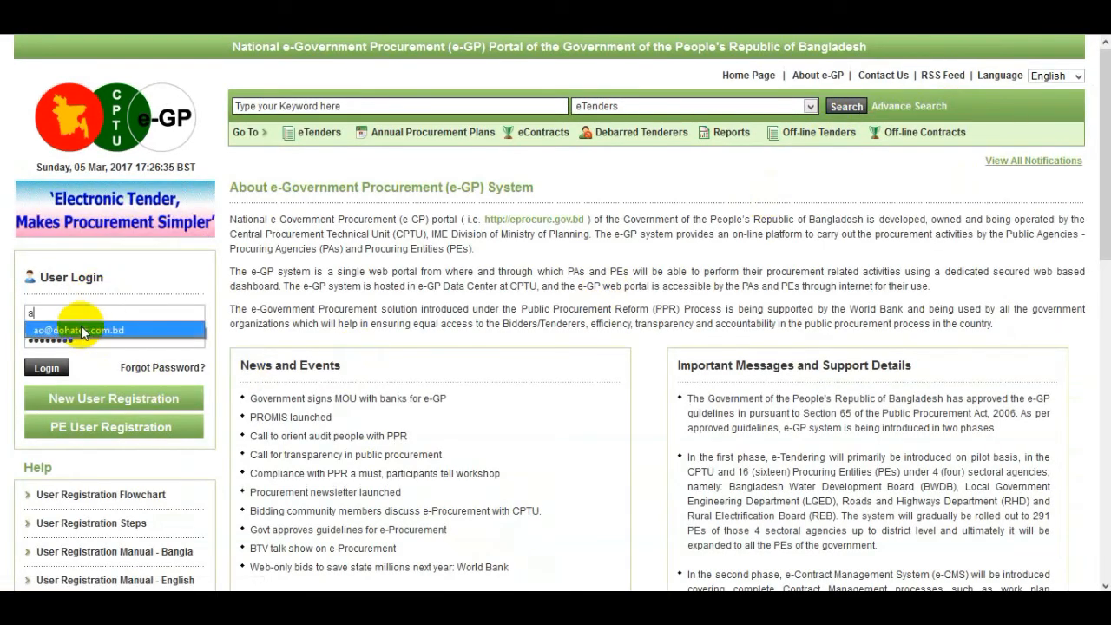
{"action": "left_click", "coordinate": [81, 326]}
{"action": "left_click", "coordinate": [86, 337]}
{"action": "type", "text": "••"}
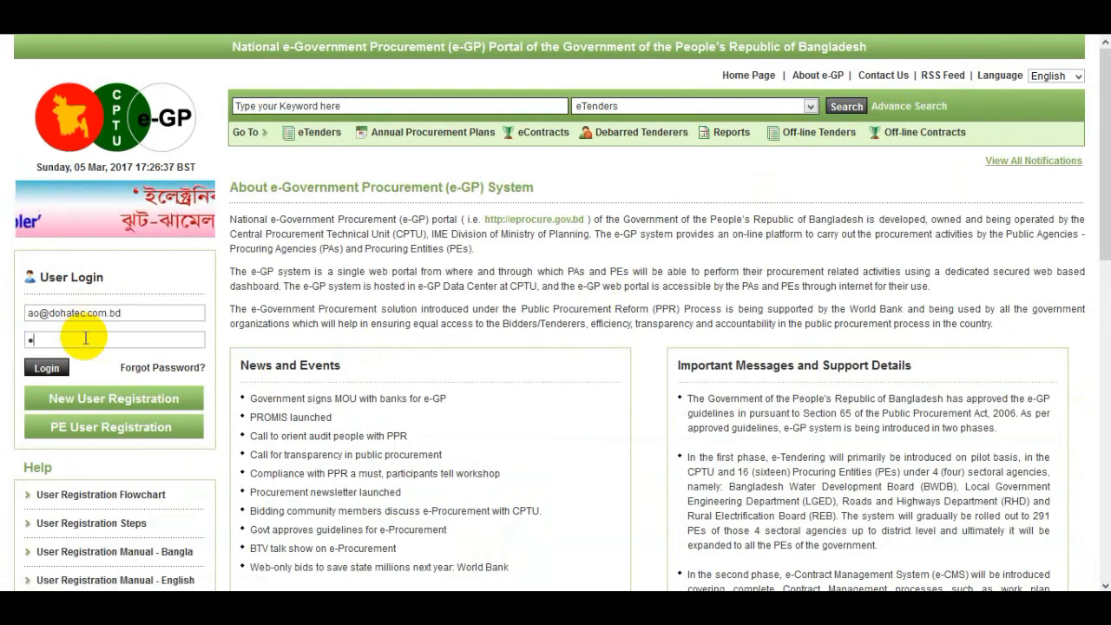
{"action": "type", "text": "••••••"}
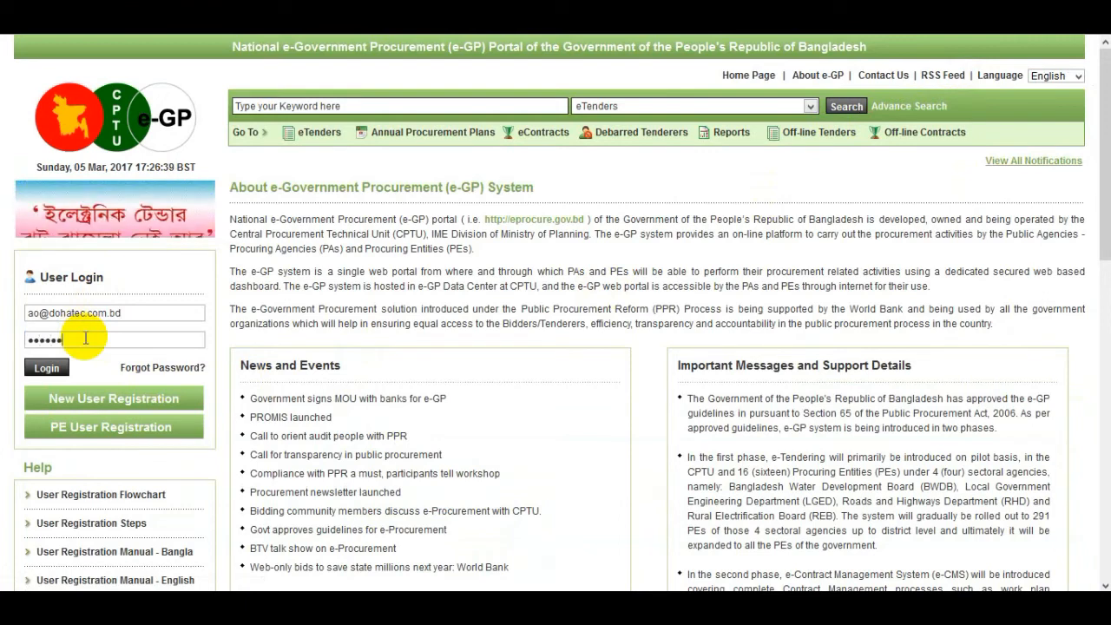
{"action": "type", "text": "••"}
{"action": "key", "text": "Return"}
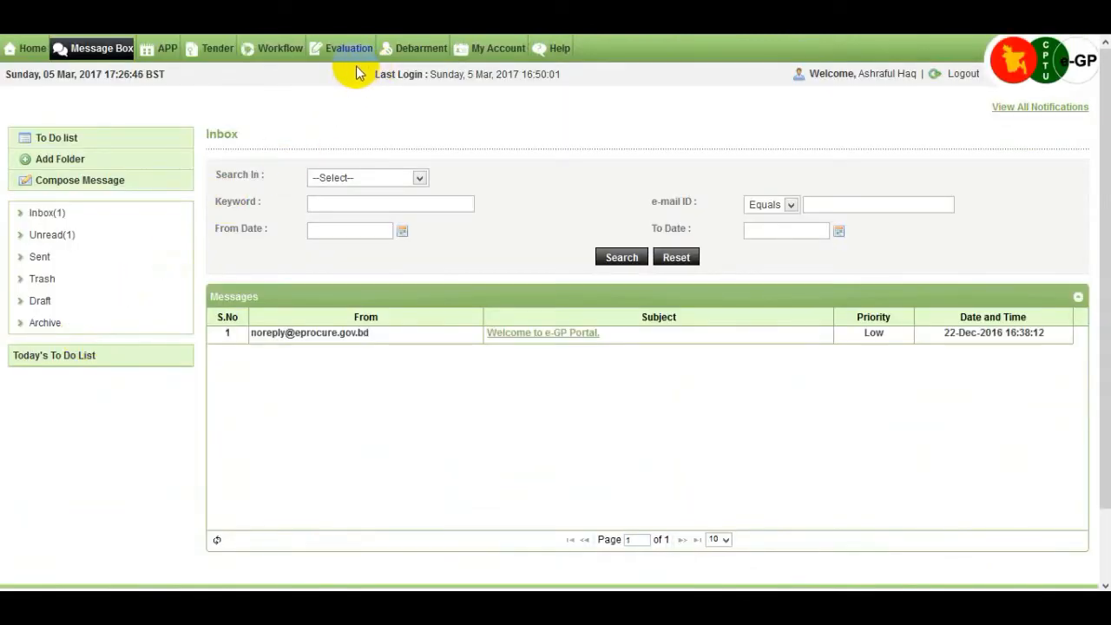
Open tender 17992's evaluation dashboard from the Evaluation Committee list
{"action": "mouse_move", "coordinate": [354, 60]}
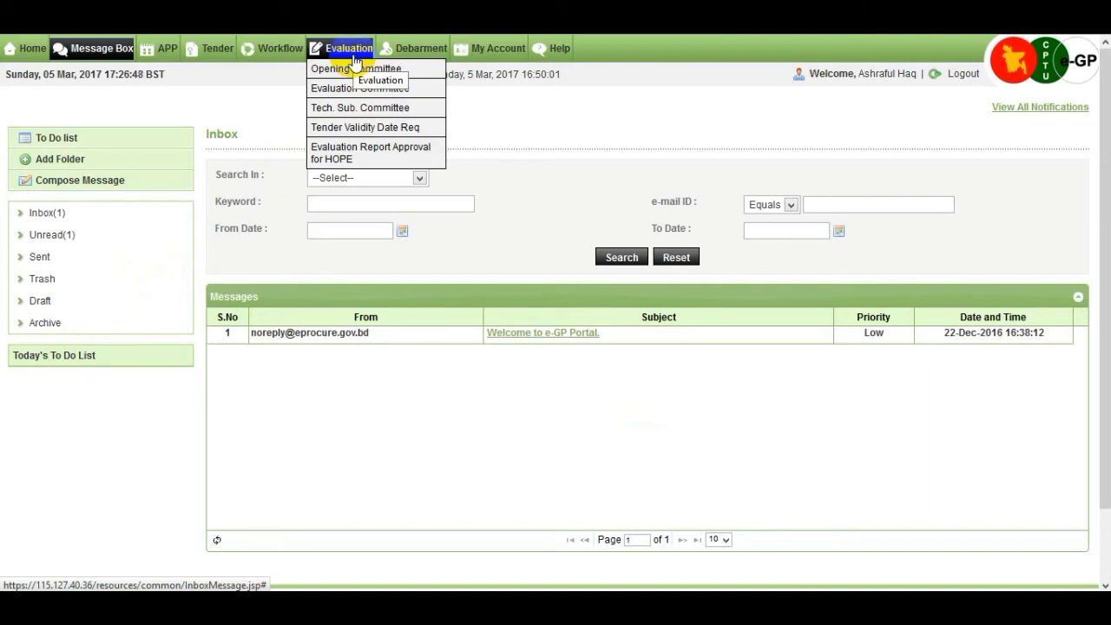
{"action": "left_click", "coordinate": [419, 92]}
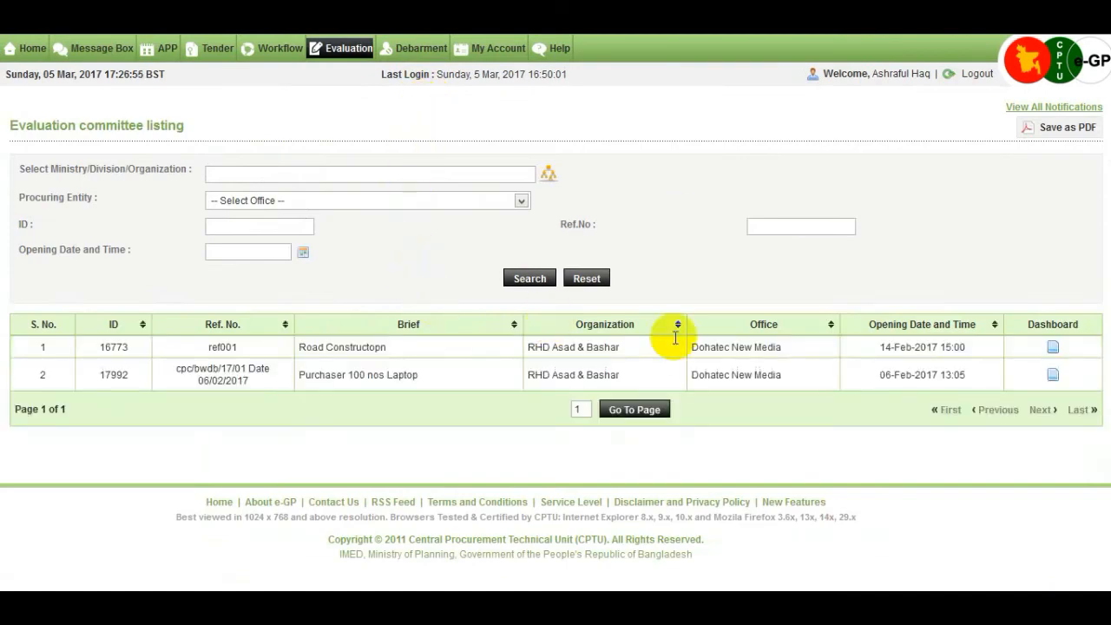
{"action": "left_click", "coordinate": [1052, 378]}
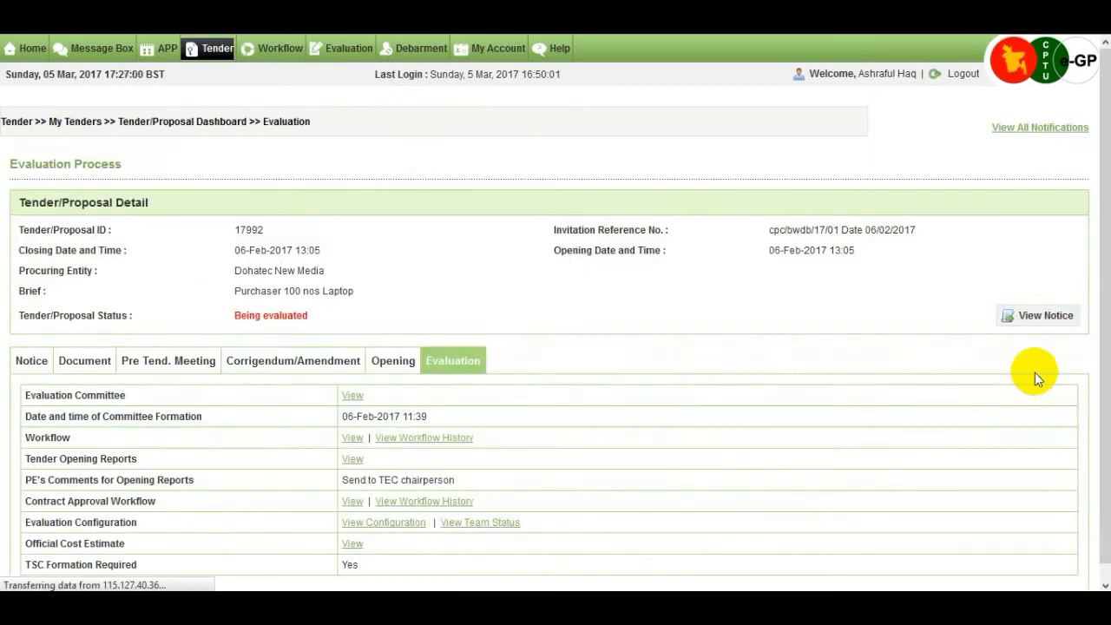
Review tender 17992's Eval. Report table, then open its Process file in Workflow page
{"action": "scroll", "coordinate": [773, 370], "scroll_direction": "down", "scroll_amount": 3}
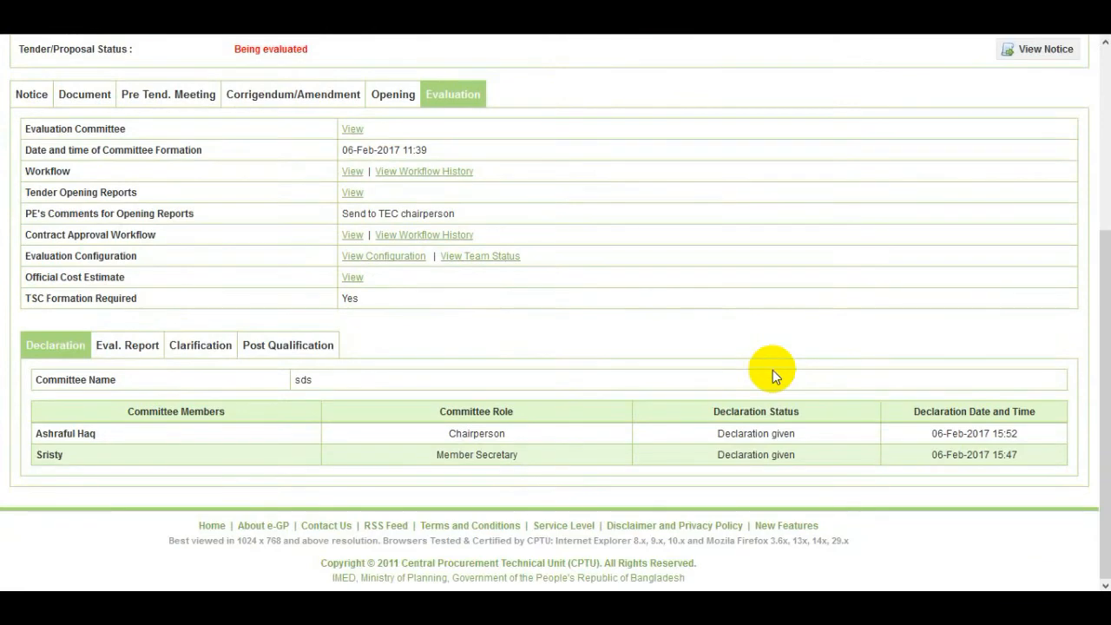
{"action": "left_click", "coordinate": [137, 356]}
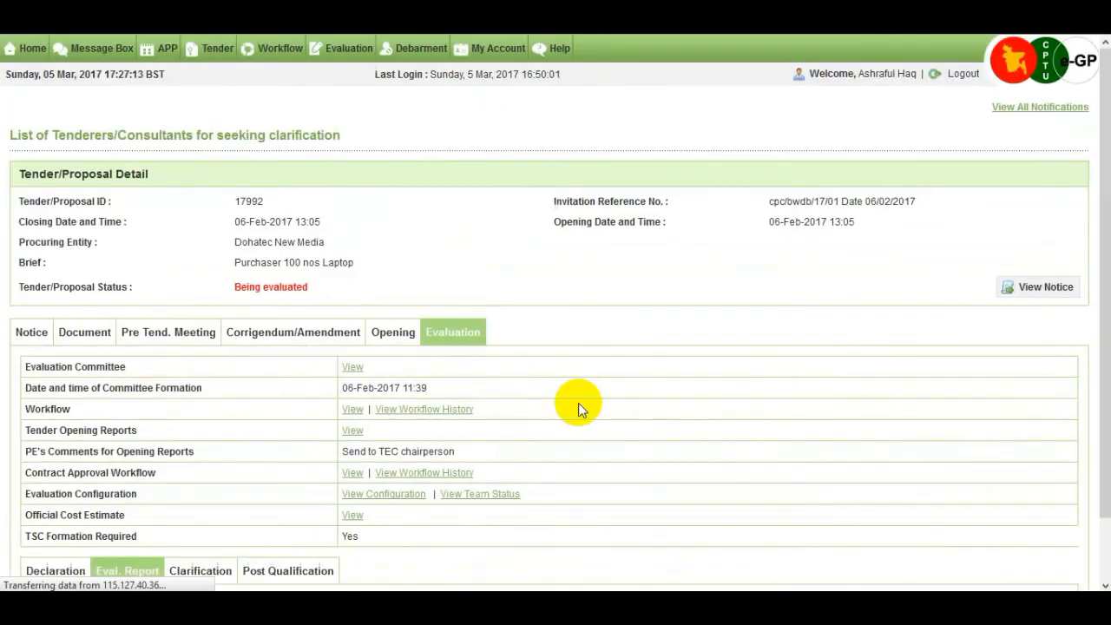
{"action": "scroll", "coordinate": [578, 402], "scroll_direction": "down", "scroll_amount": 2}
{"action": "scroll", "coordinate": [578, 403], "scroll_direction": "down", "scroll_amount": 5}
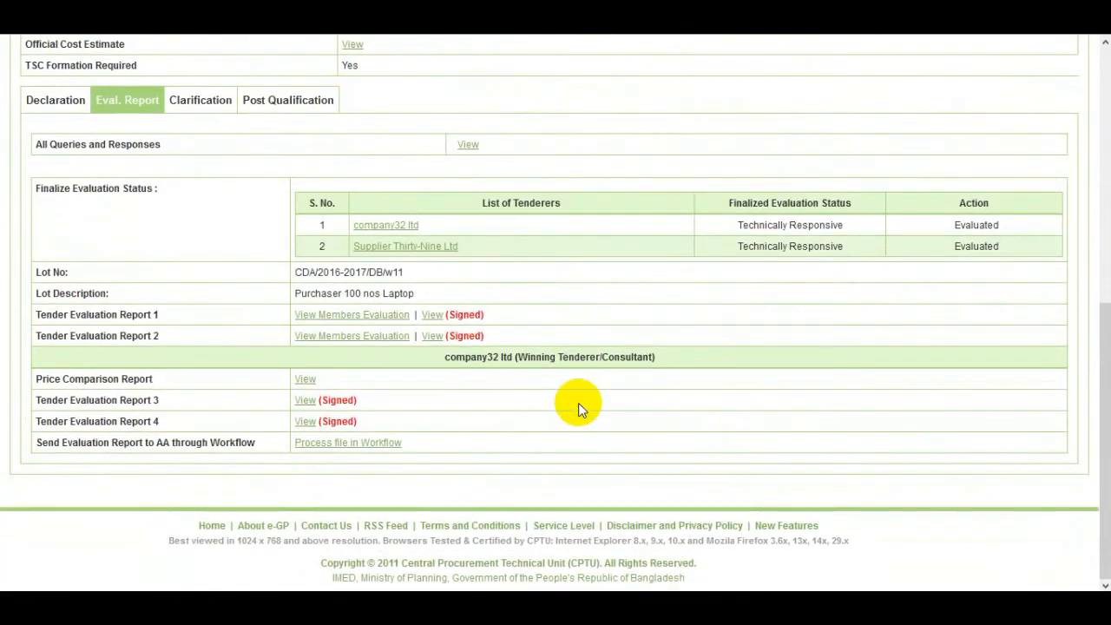
{"action": "left_click", "coordinate": [382, 445]}
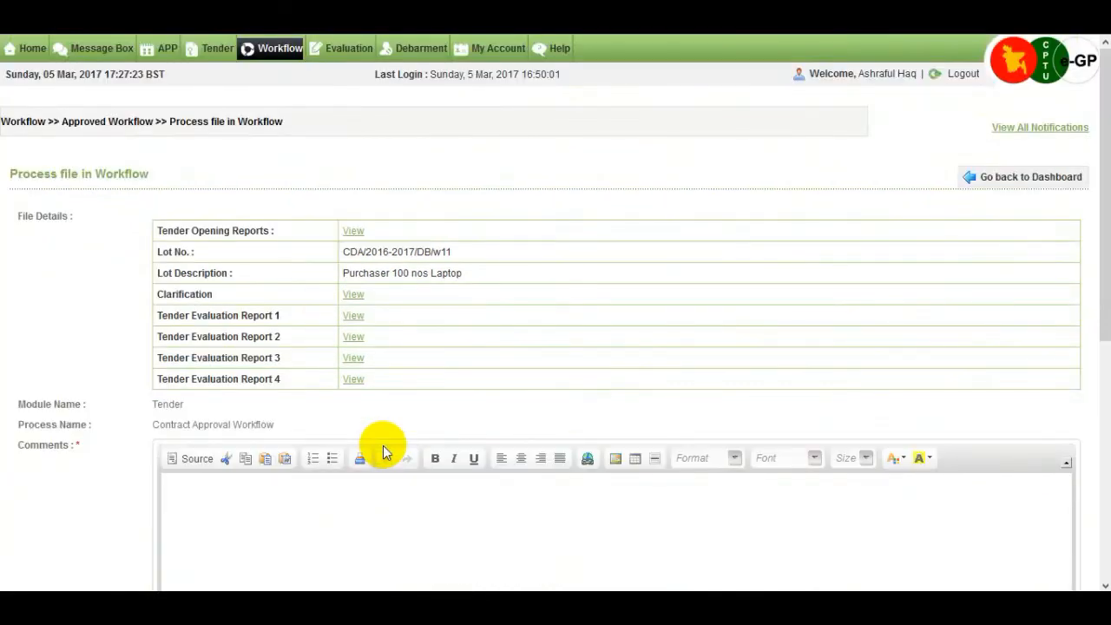
Submit the workflow with comment 'ok' and action Forward to the HOPE approver
{"action": "scroll", "coordinate": [409, 434], "scroll_direction": "down", "scroll_amount": 2}
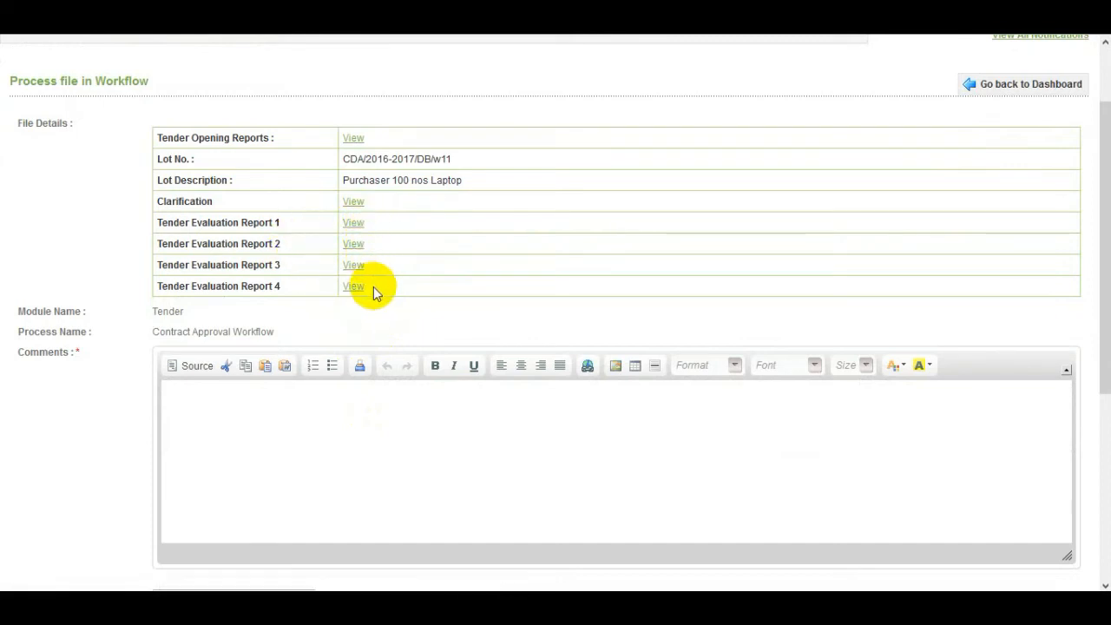
{"action": "left_click", "coordinate": [336, 409]}
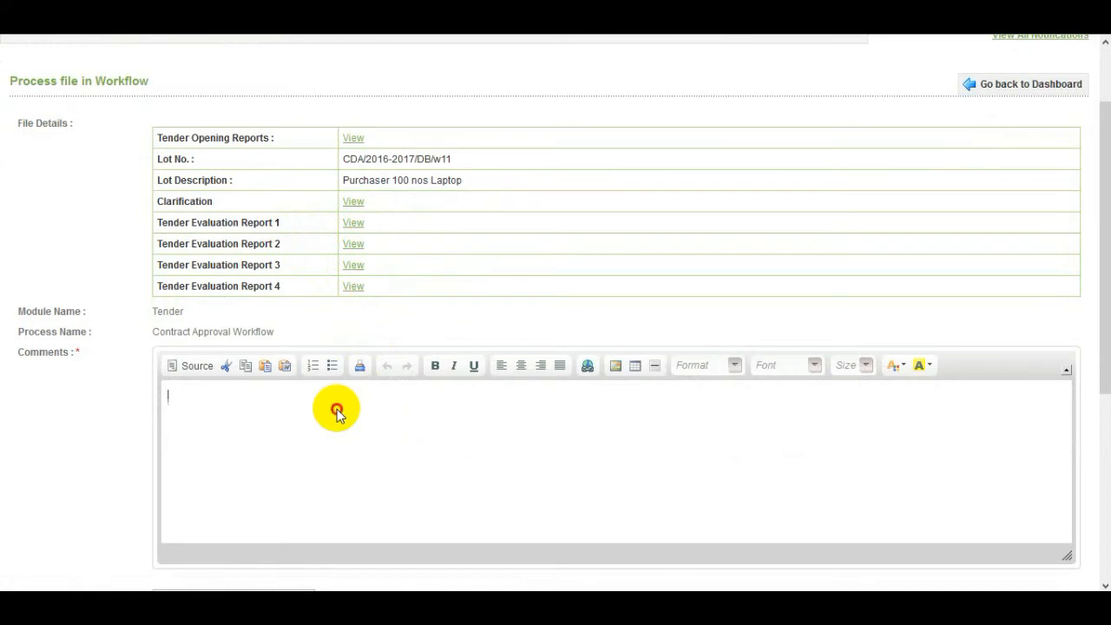
{"action": "scroll", "coordinate": [340, 408], "scroll_direction": "down", "scroll_amount": 1}
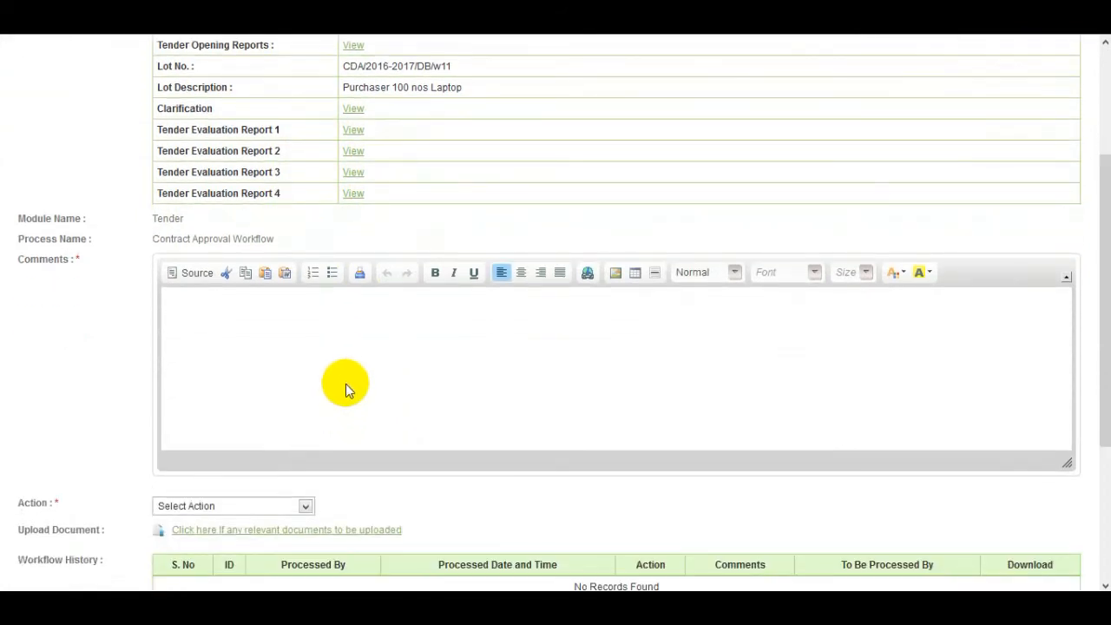
{"action": "type", "text": "ok"}
{"action": "left_click", "coordinate": [291, 509]}
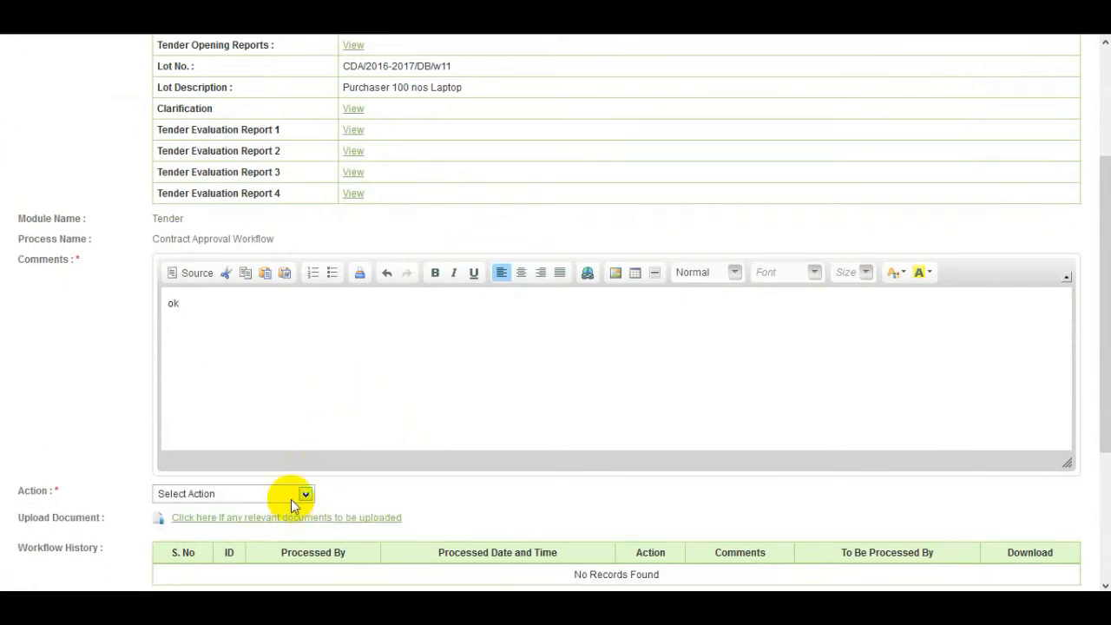
{"action": "left_click", "coordinate": [291, 499]}
{"action": "left_click", "coordinate": [286, 523]}
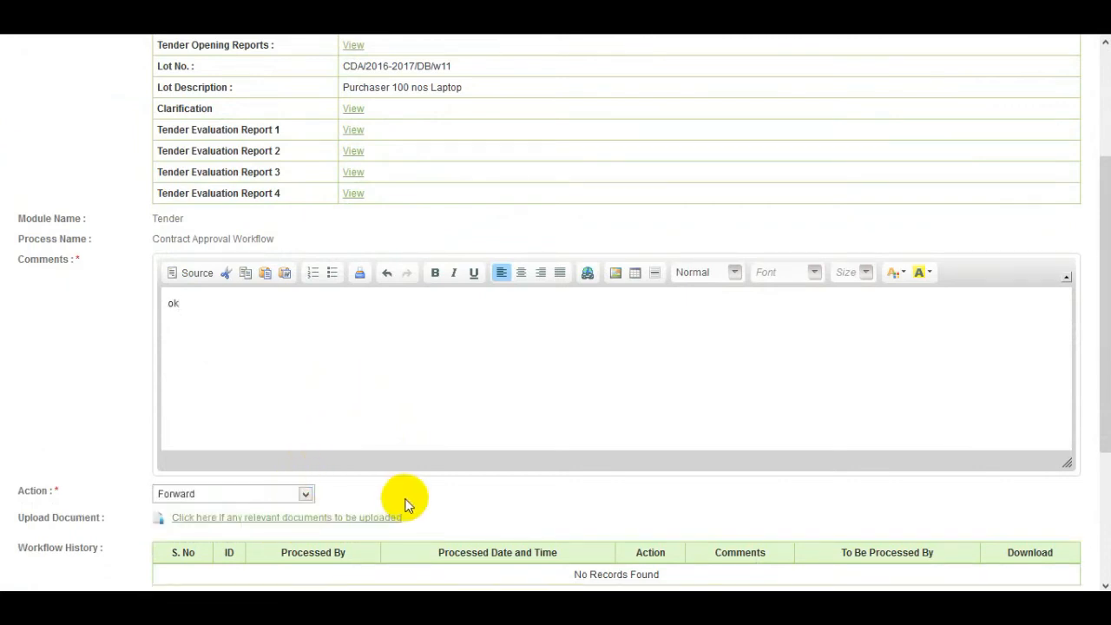
{"action": "scroll", "coordinate": [404, 503], "scroll_direction": "down", "scroll_amount": 4}
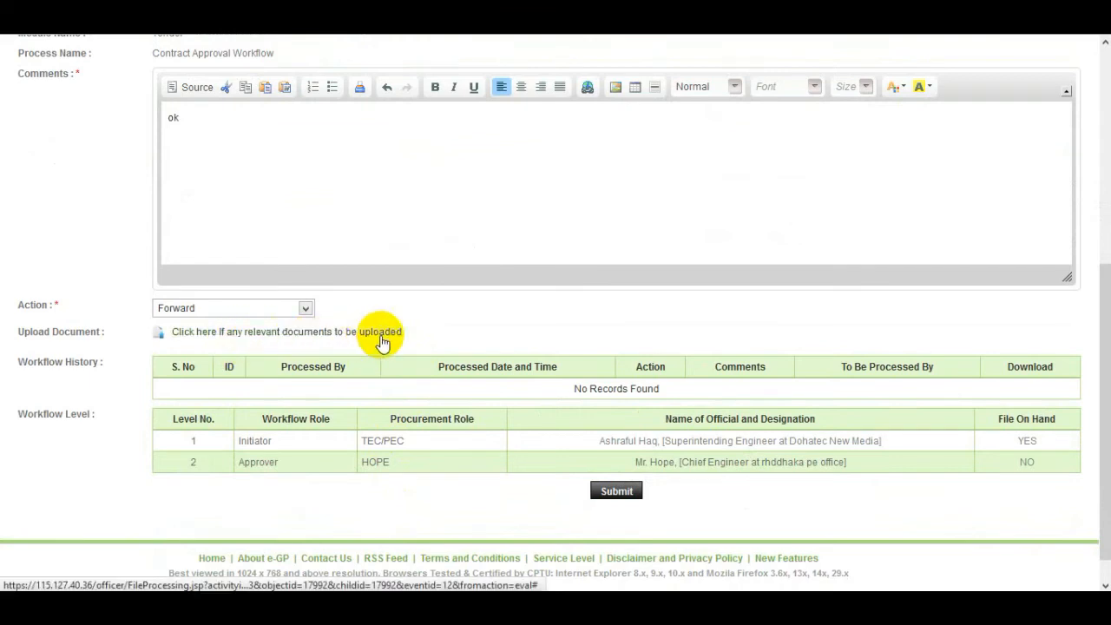
{"action": "left_click", "coordinate": [618, 491]}
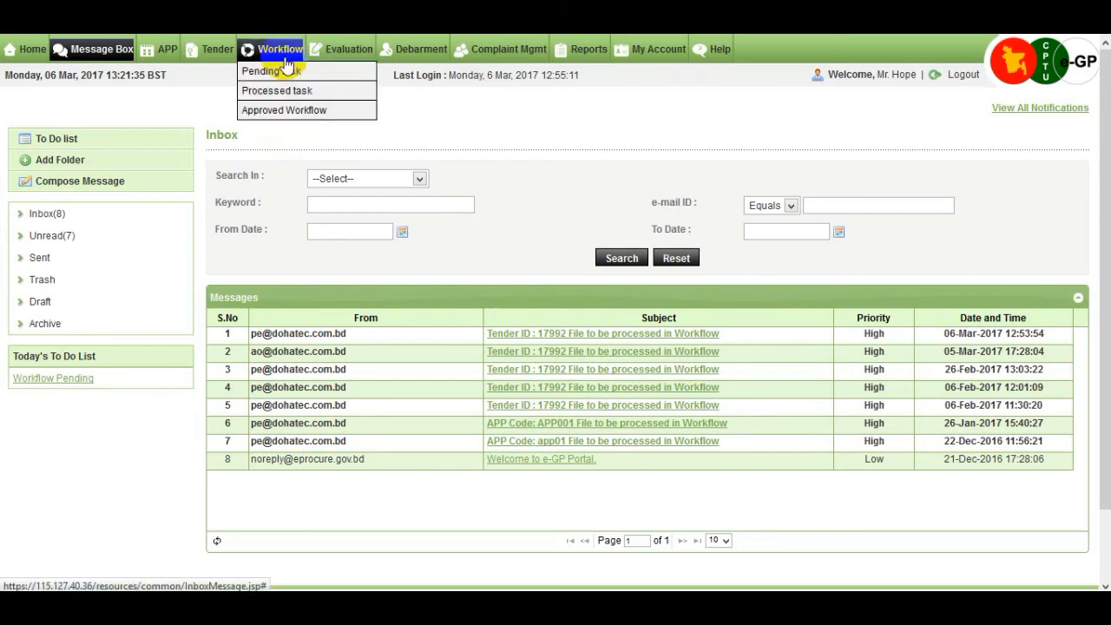
Open Workflow > Pending task to find tender 17992's Contract Approval Workflow
{"action": "left_click", "coordinate": [303, 75]}
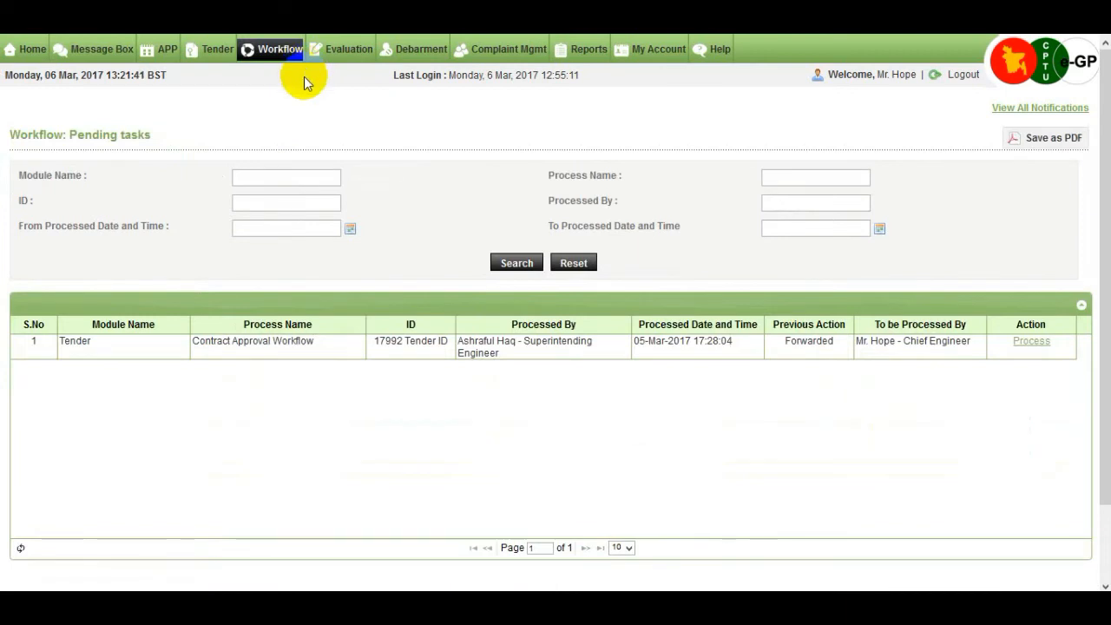
Process tender 17992's task with comment 'Approve' and action Approve, then submit
{"action": "left_click", "coordinate": [1042, 346]}
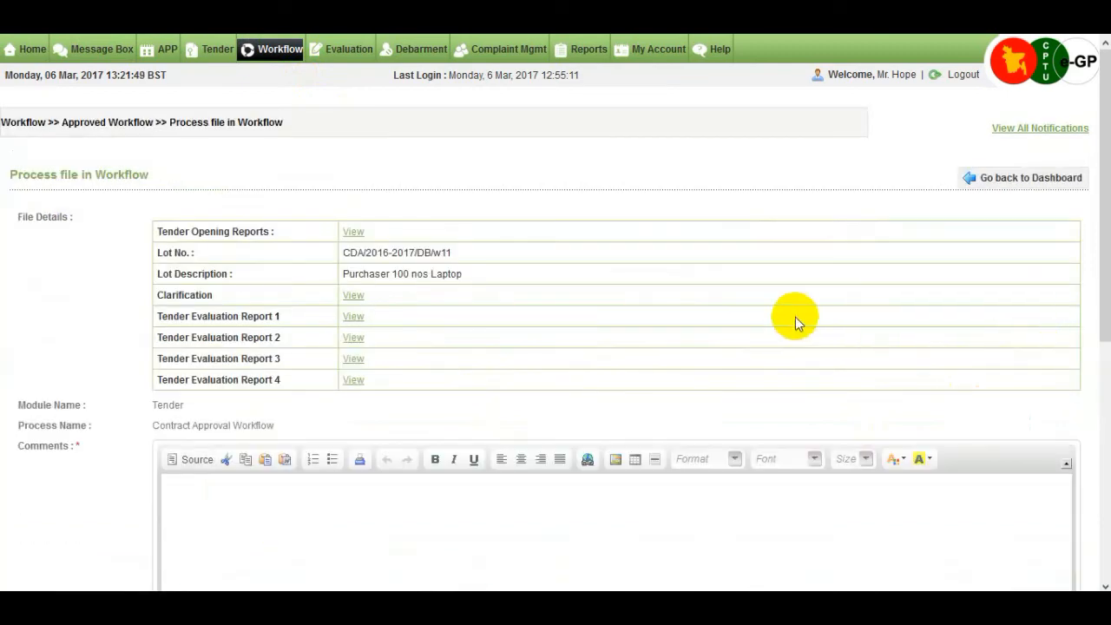
{"action": "scroll", "coordinate": [795, 318], "scroll_direction": "down", "scroll_amount": 1}
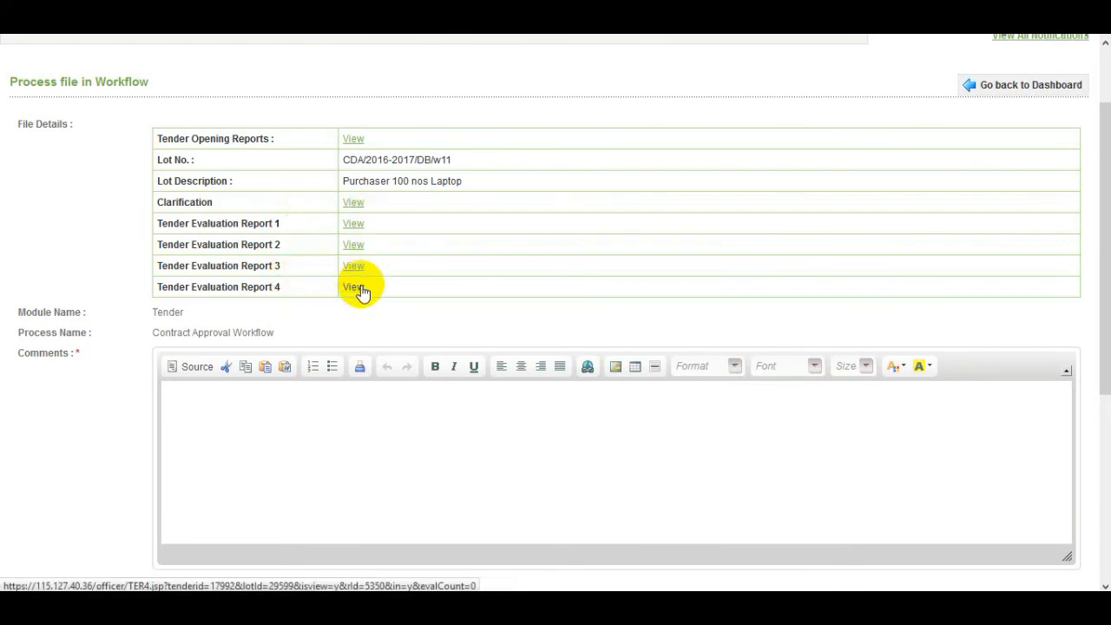
{"action": "scroll", "coordinate": [360, 291], "scroll_direction": "down", "scroll_amount": 2}
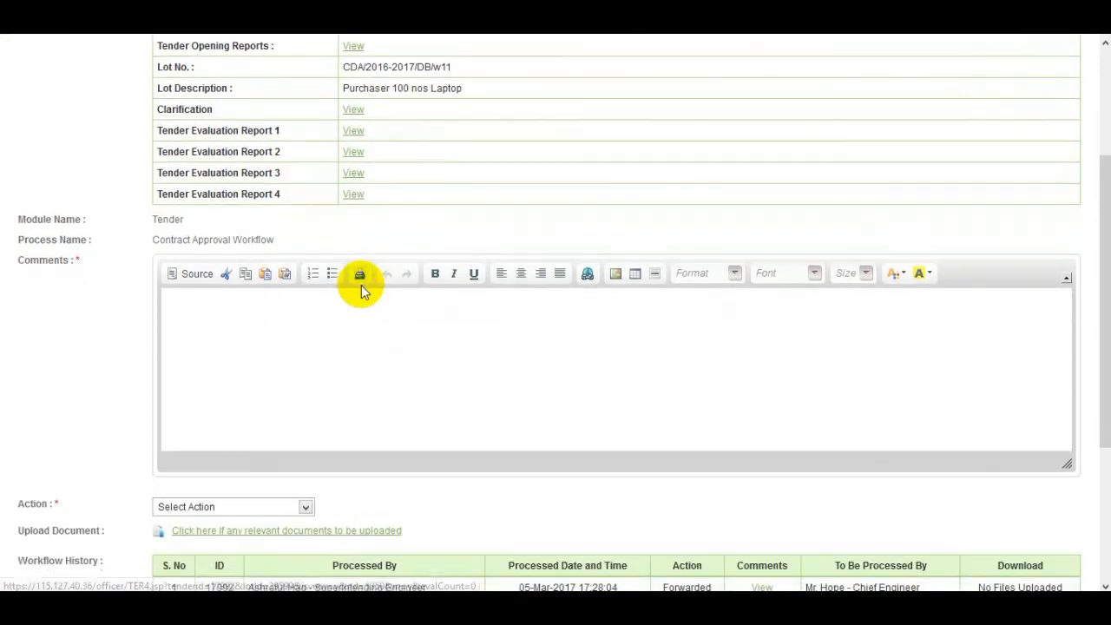
{"action": "left_click", "coordinate": [289, 317]}
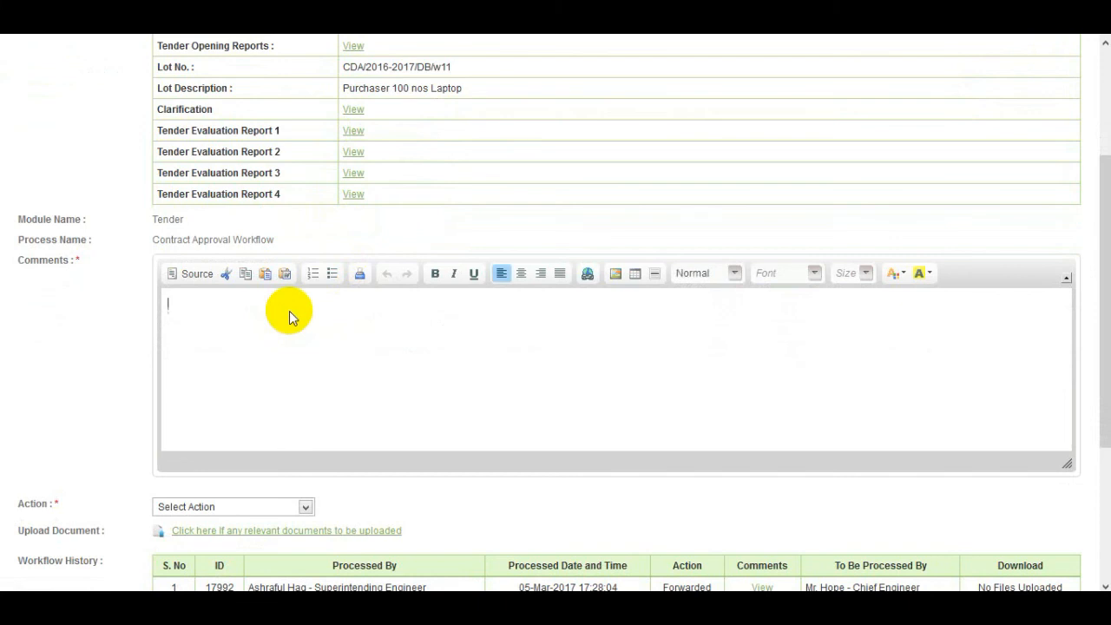
{"action": "type", "text": "Approve"}
{"action": "scroll", "coordinate": [96, 469], "scroll_direction": "down", "scroll_amount": 3}
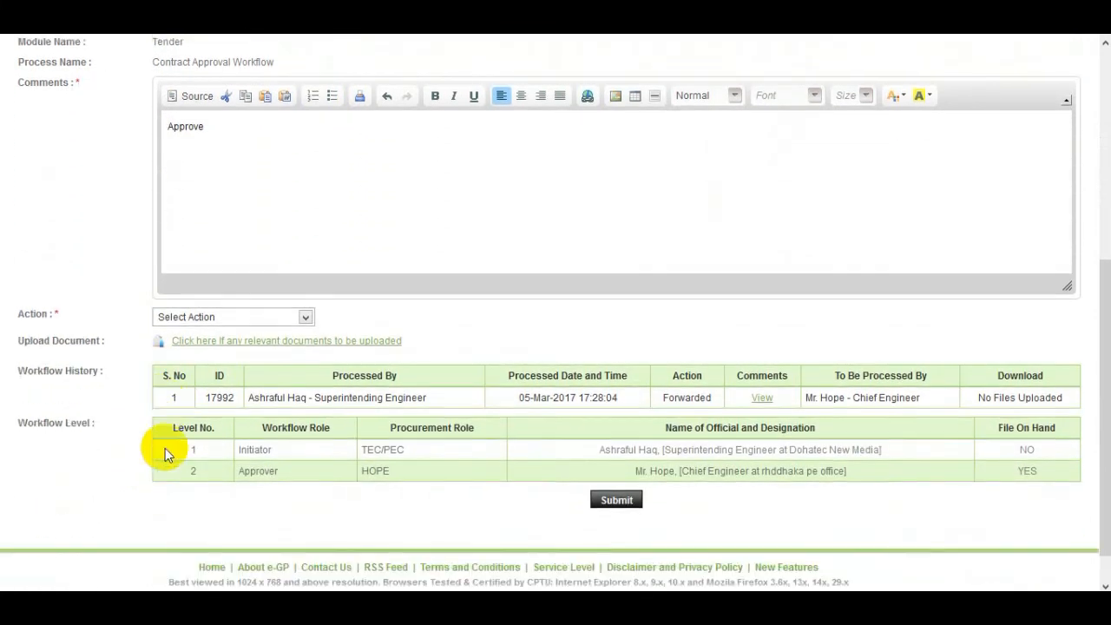
{"action": "left_click", "coordinate": [304, 310]}
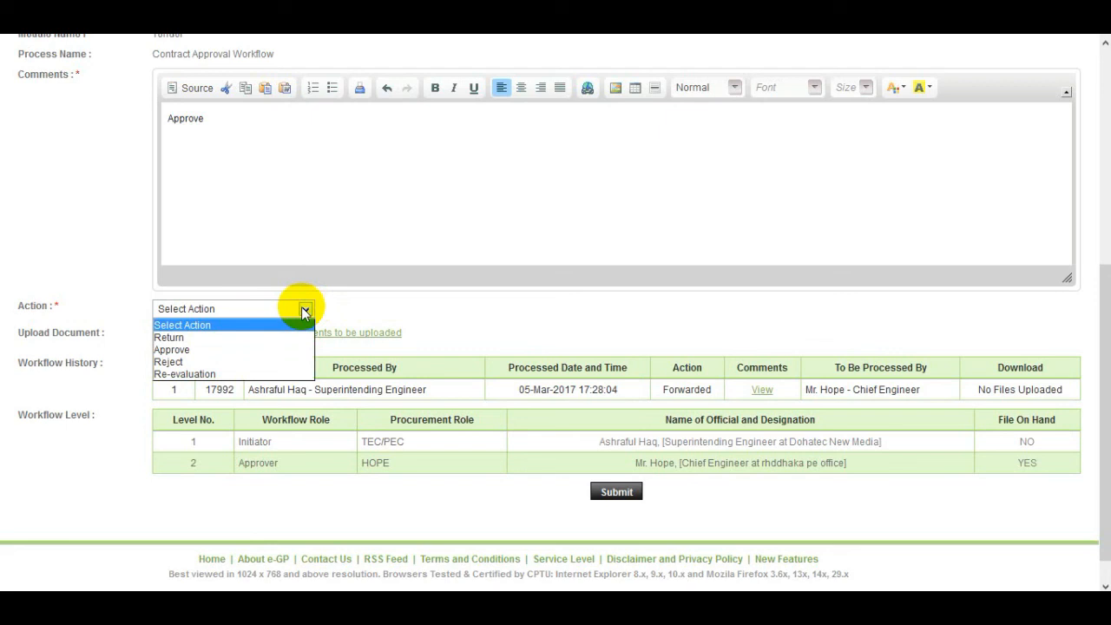
{"action": "left_click", "coordinate": [269, 349]}
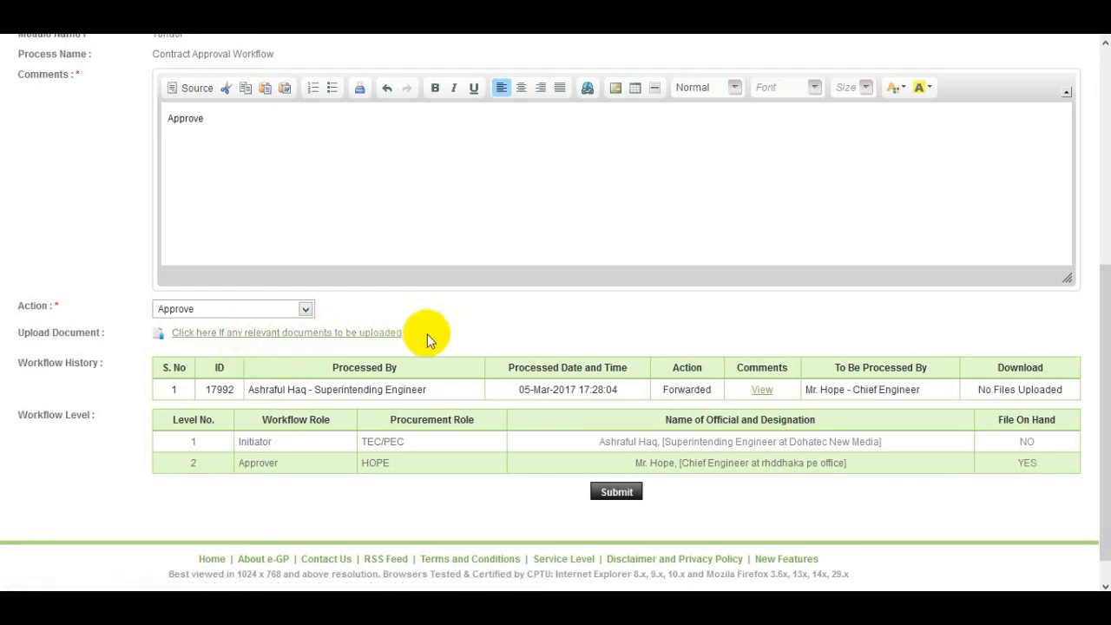
{"action": "scroll", "coordinate": [506, 337], "scroll_direction": "down", "scroll_amount": 1}
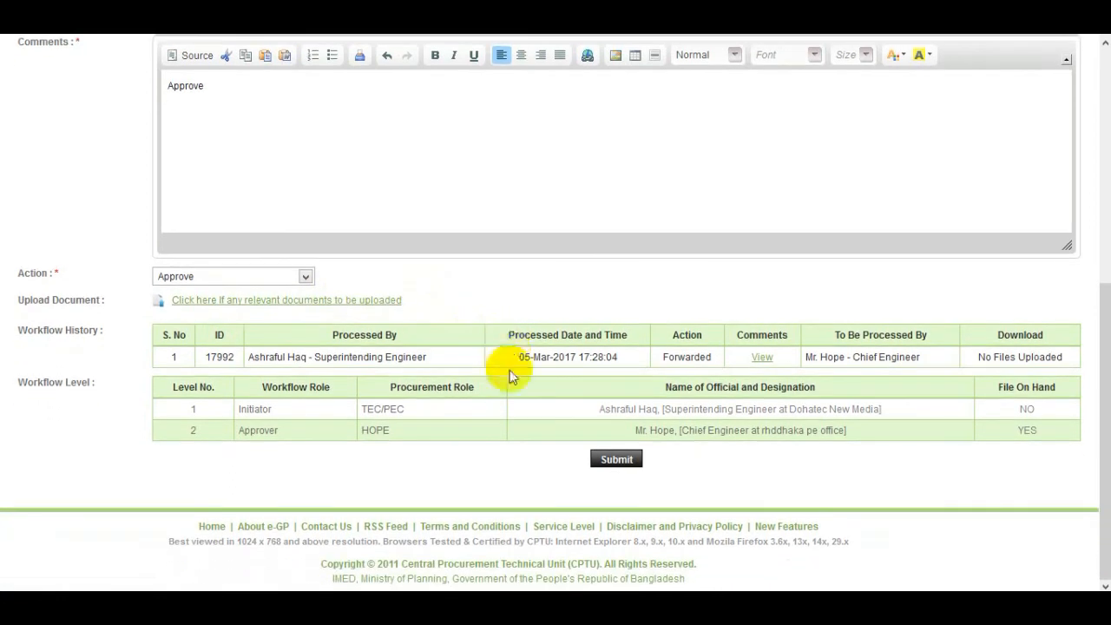
{"action": "left_click", "coordinate": [630, 465]}
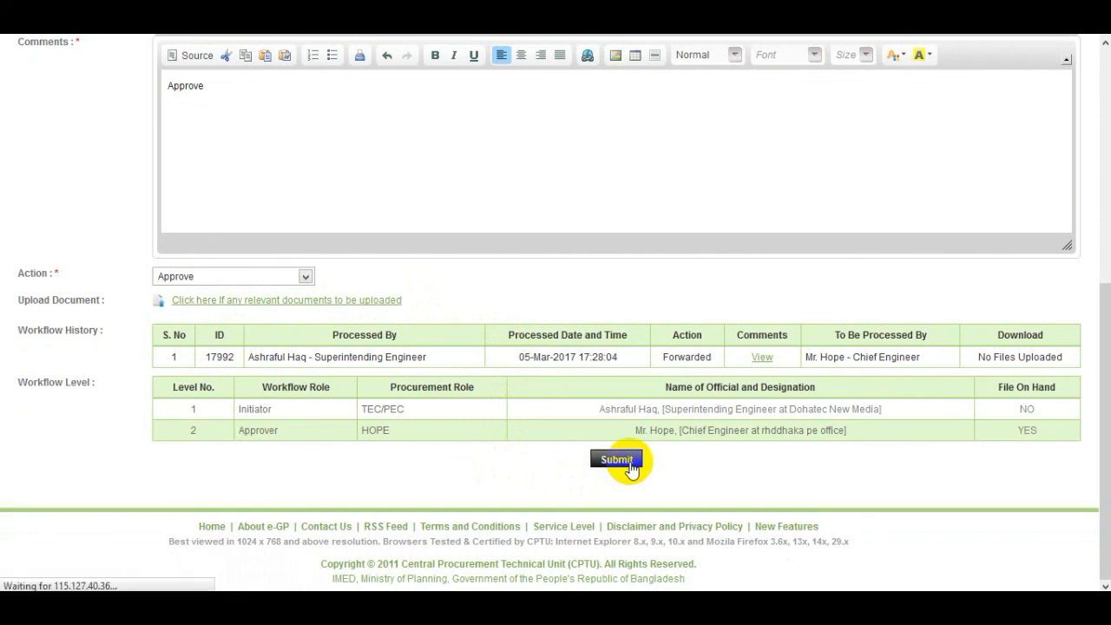